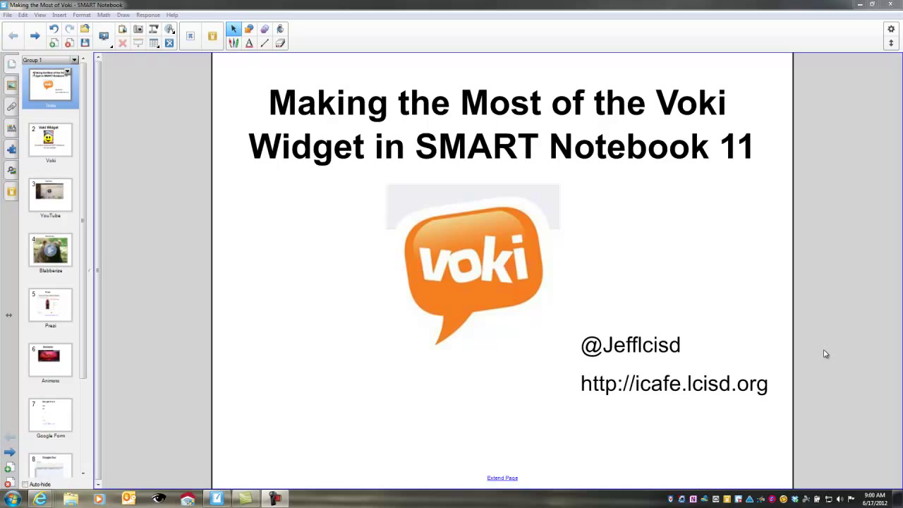
Open the Voki page and play the smiley character in the embedded widget.
left_click(35, 136)
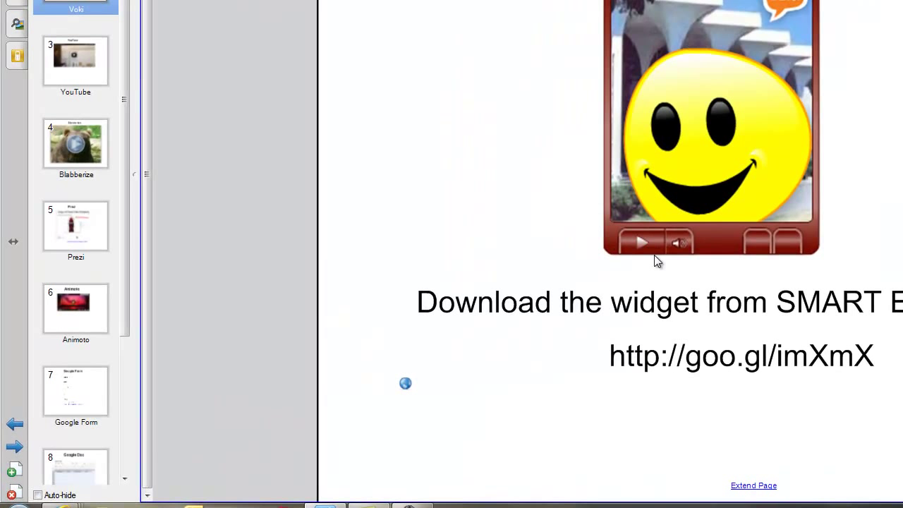
left_click(639, 241)
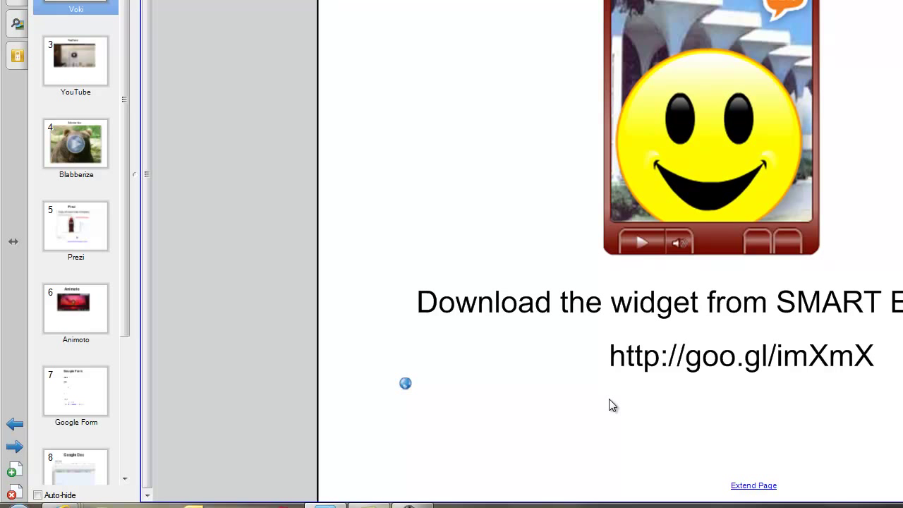
Open the YouTube page, play the embedded SMART Notebook 11 video briefly and pause it.
left_click(89, 79)
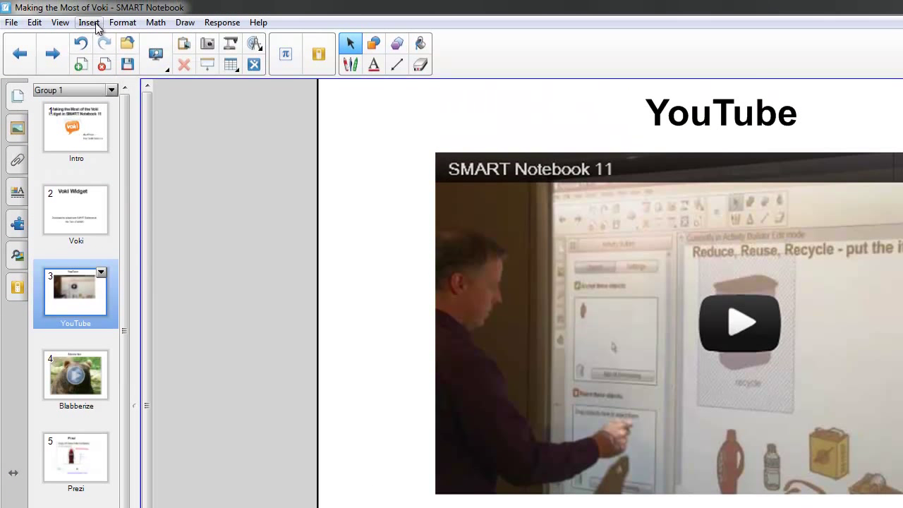
left_click(88, 22)
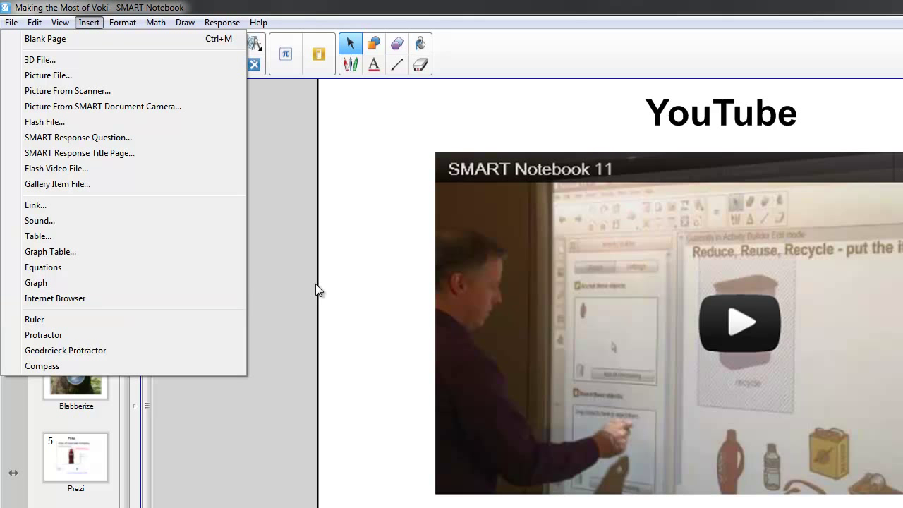
left_click(335, 277)
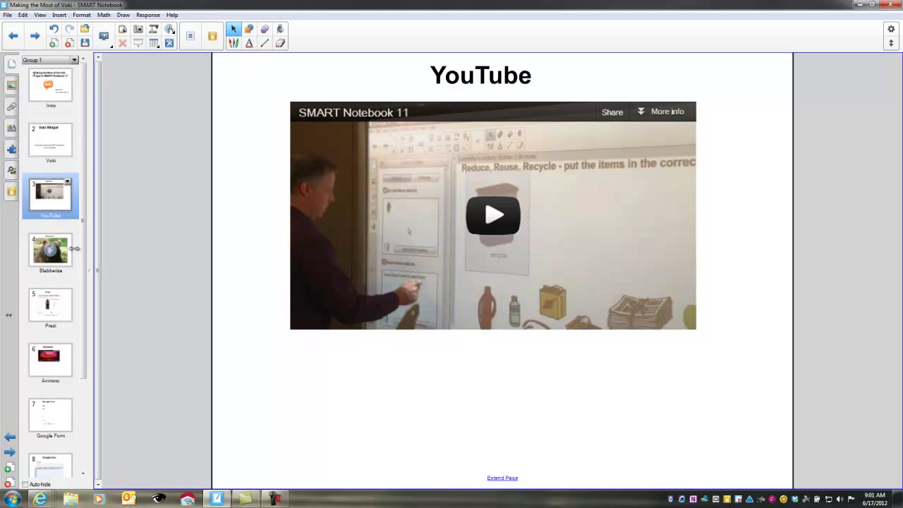
left_click(493, 213)
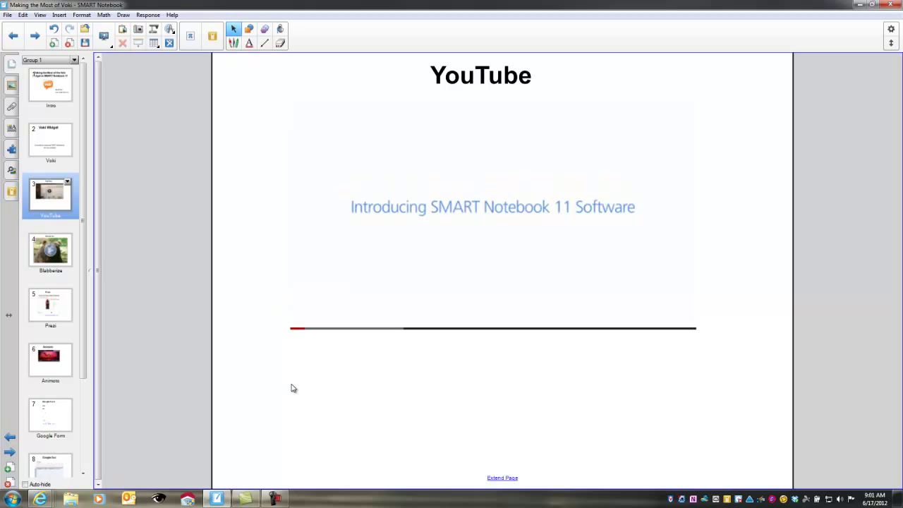
mouse_move(349, 292)
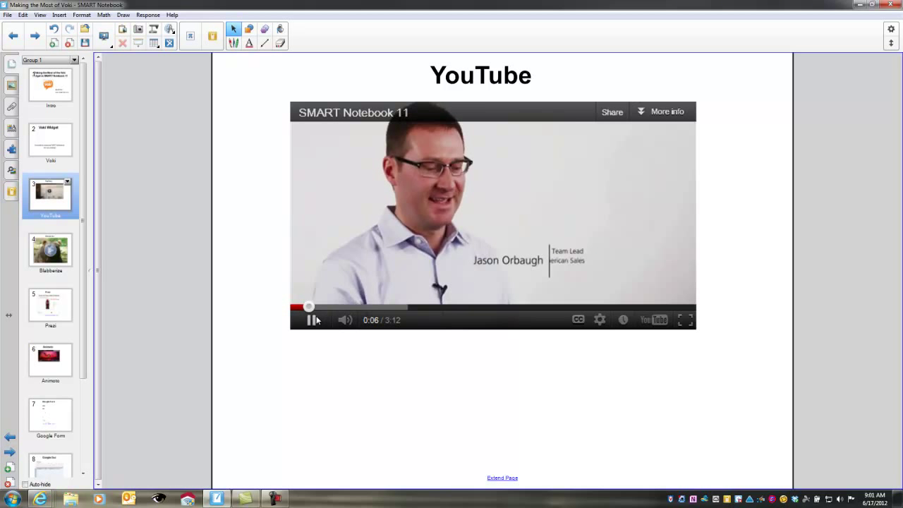
left_click(316, 317)
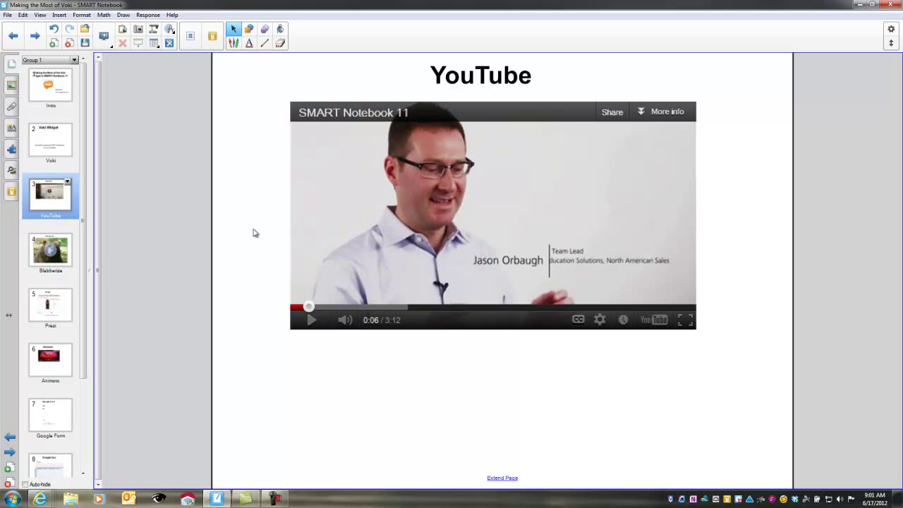
Open the Blabberize page and play the embedded talking bear animation.
left_click(64, 244)
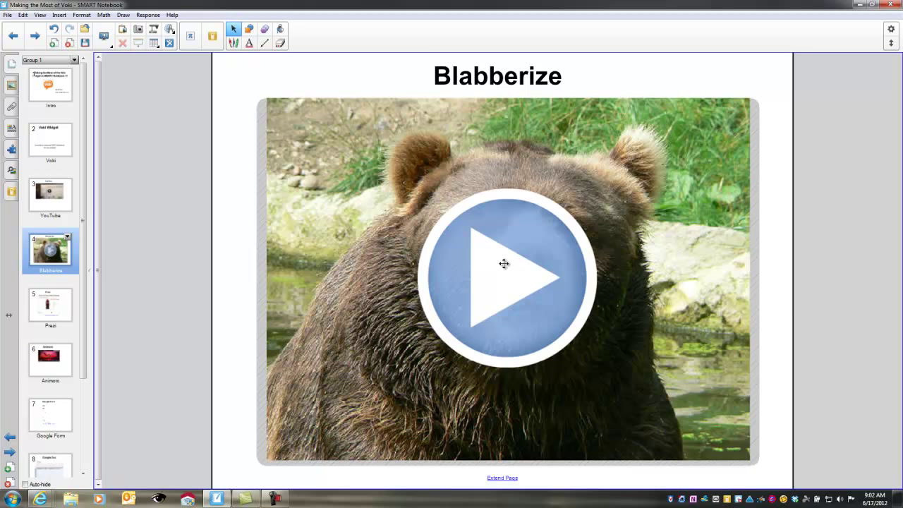
left_click(508, 266)
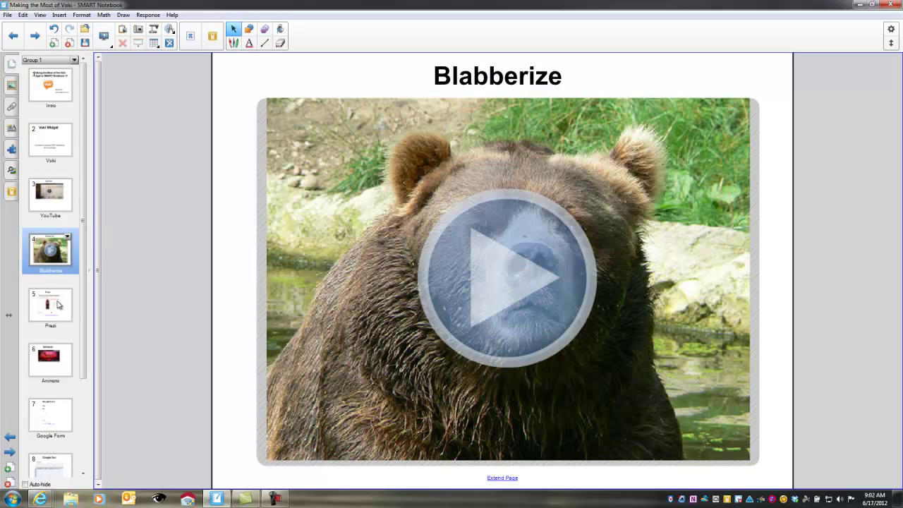
Open the Prezi page, start the Coca Cola Company presentation and advance it to the Mission and Vision Statement.
left_click(58, 304)
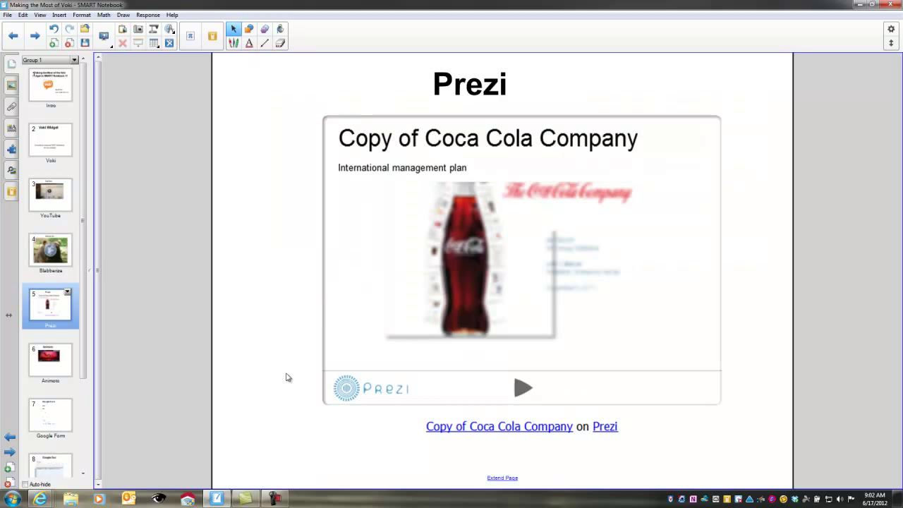
left_click(521, 388)
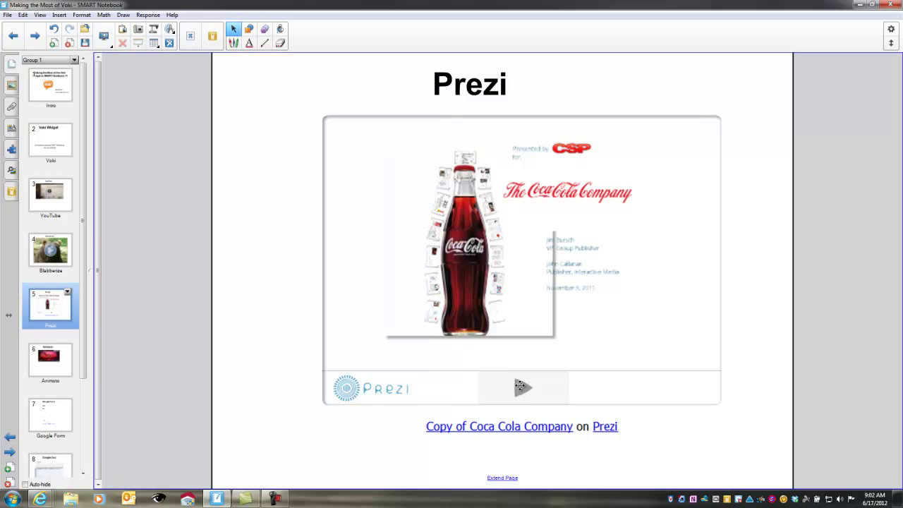
left_click(521, 387)
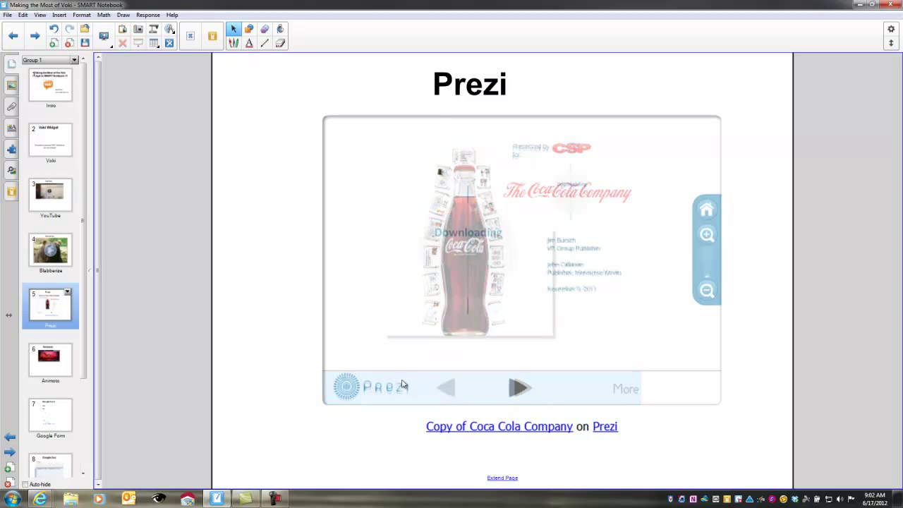
left_click(514, 388)
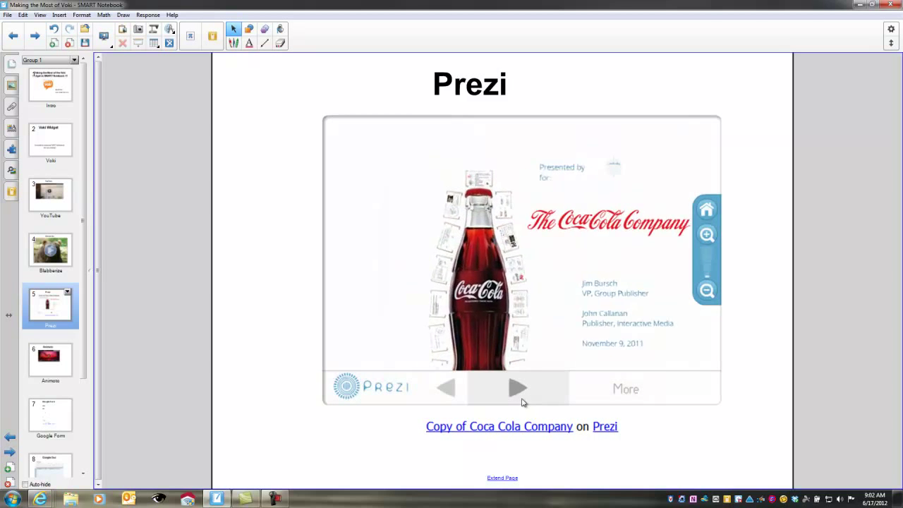
left_click(514, 388)
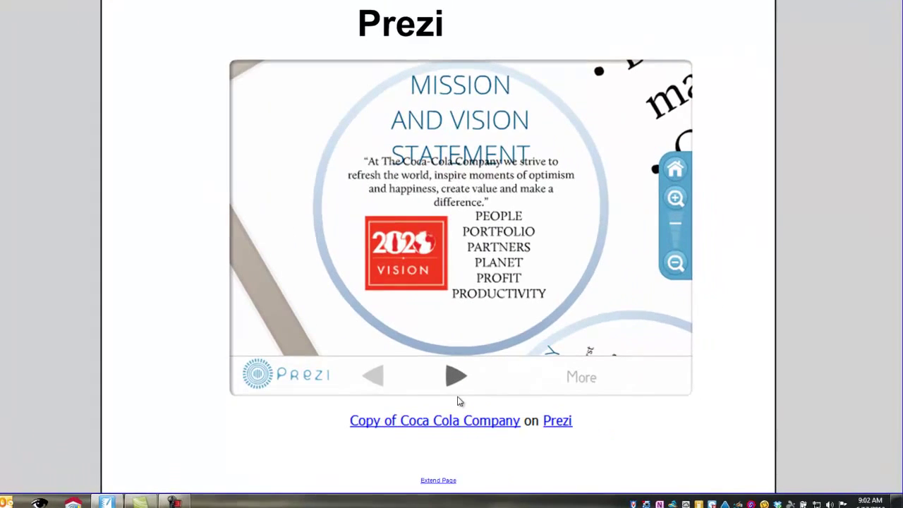
left_click(574, 379)
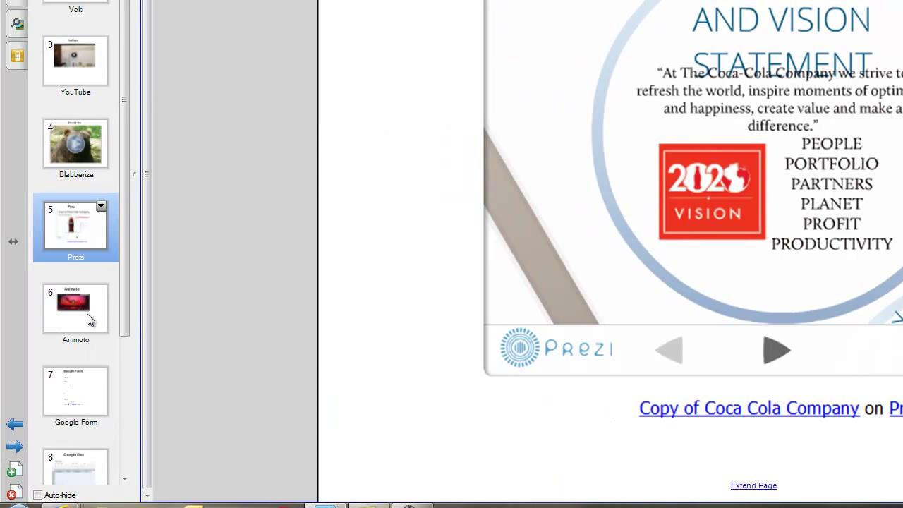
View the Animoto page with its embedded video and move on to the Google Form page.
left_click(87, 313)
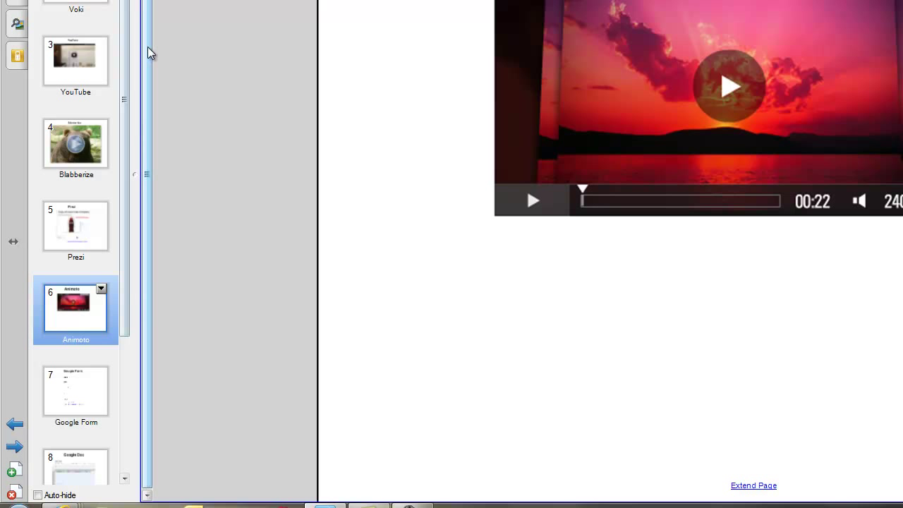
left_click_drag(123, 83, 129, 200)
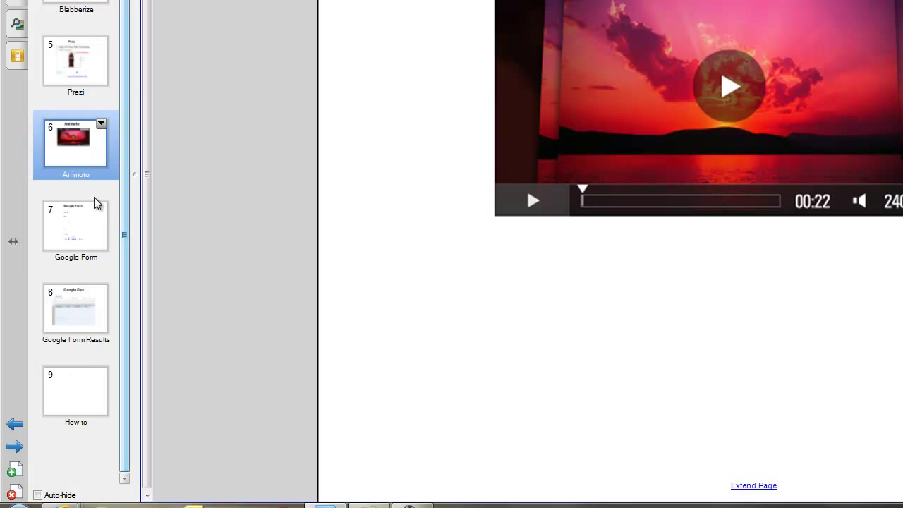
left_click(65, 230)
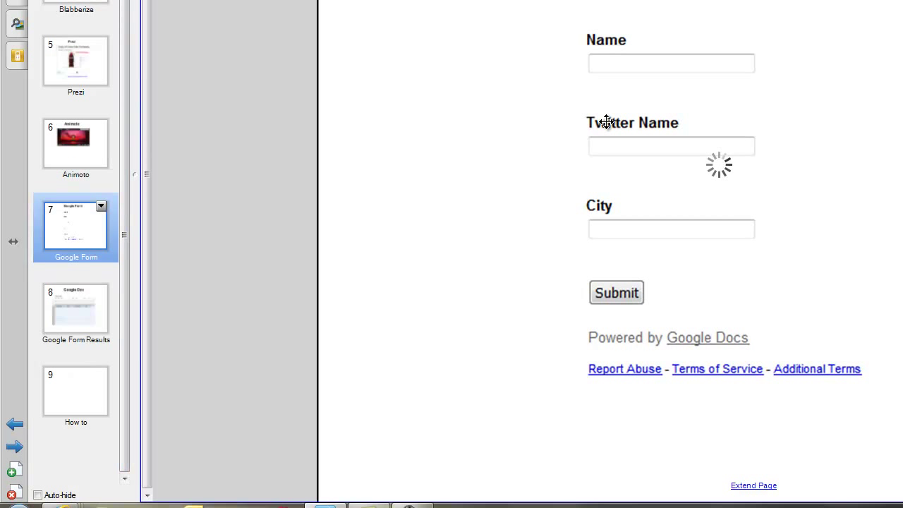
Submit the Voki Form with the respondent's first name, Twitter name and Texas as the city, and bring up a blank form.
left_click(640, 62)
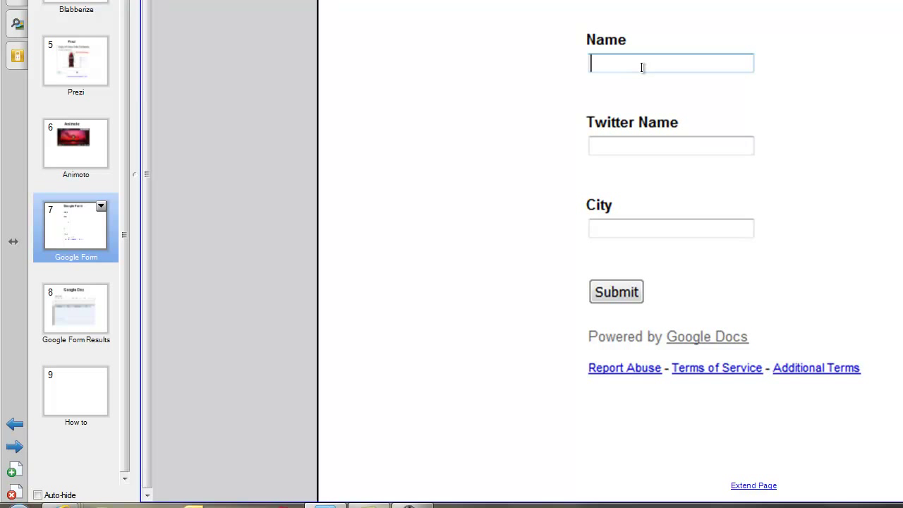
type("Jeff")
key("Tab")
type("je")
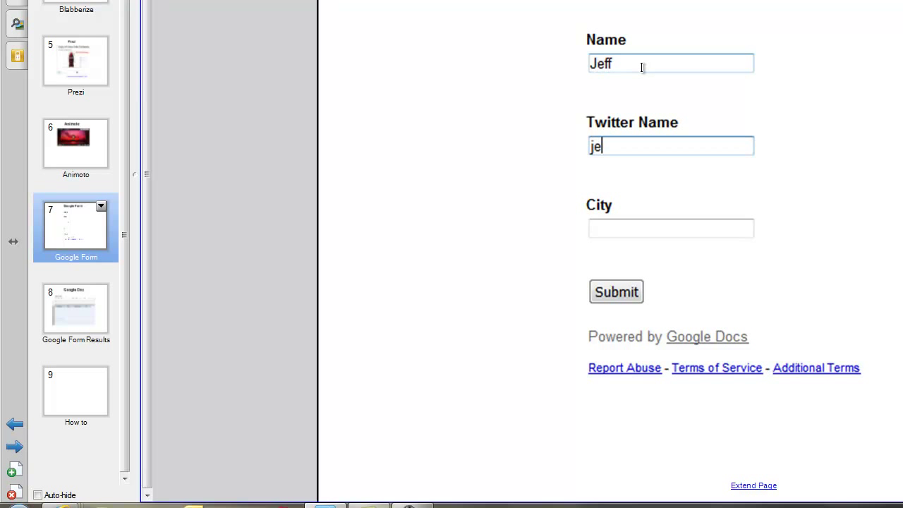
type("fflcisd")
key("Tab")
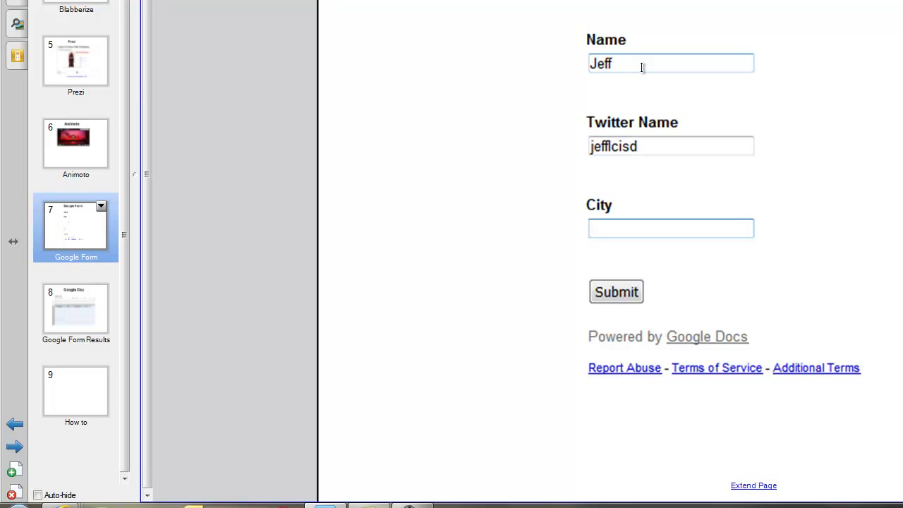
type("Te")
key("BackSpace")
type("as")
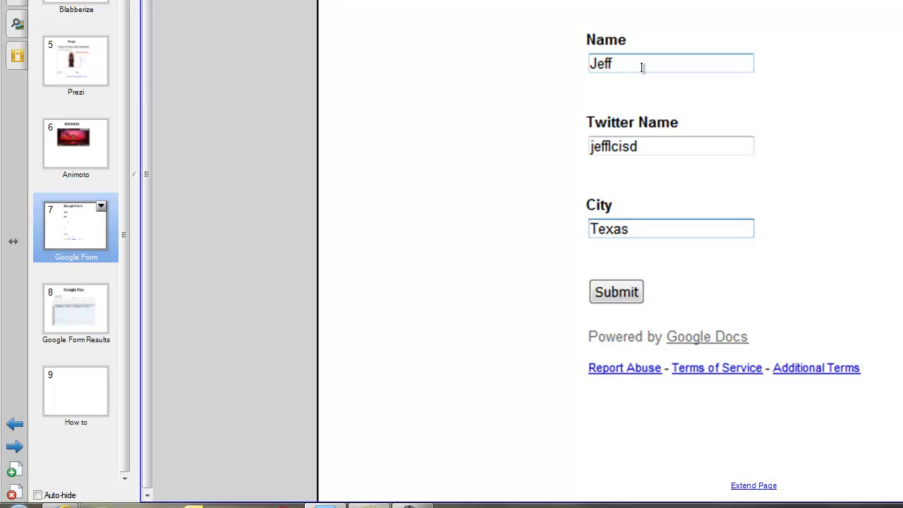
left_click(618, 293)
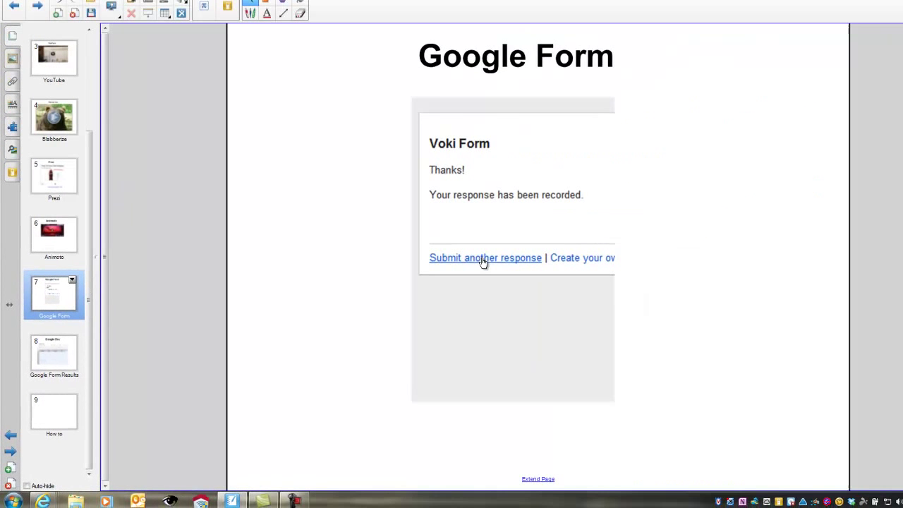
left_click(677, 176)
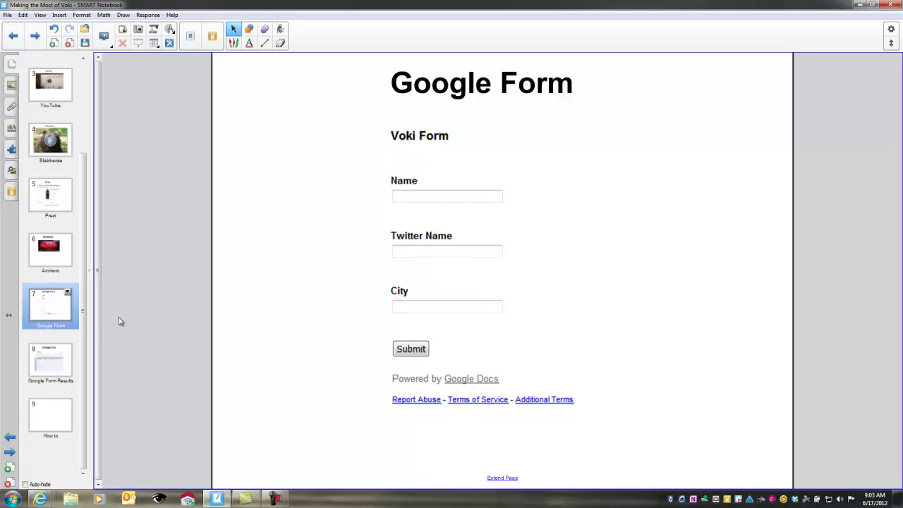
Open the Google Form Results page and check the submitted response in the embedded spreadsheet.
left_click(58, 360)
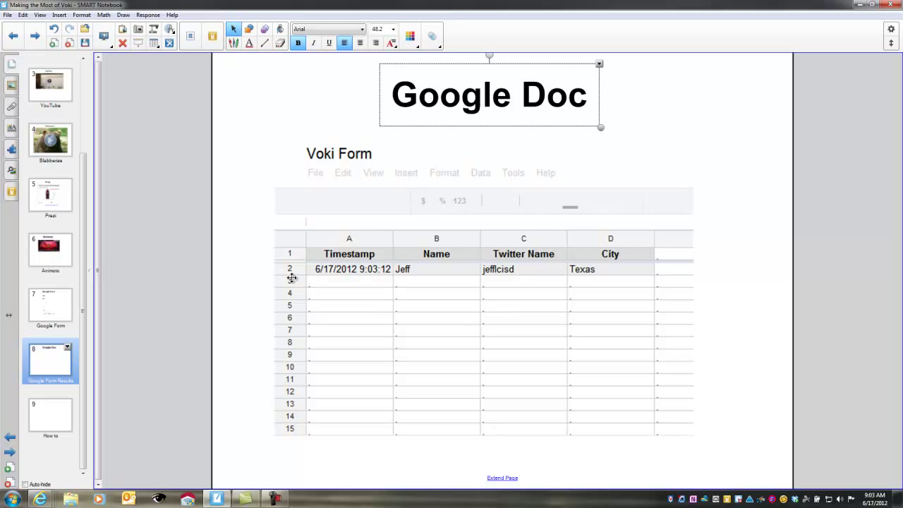
left_click(763, 256)
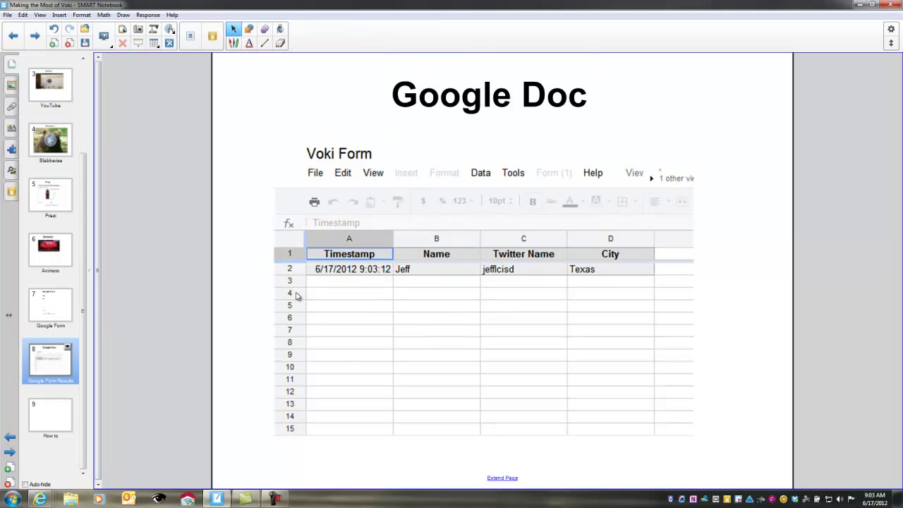
Return to the Google Form page, submit a second respondent's name, Twitter name and Texas as the city, and reopen a blank form.
left_click(50, 307)
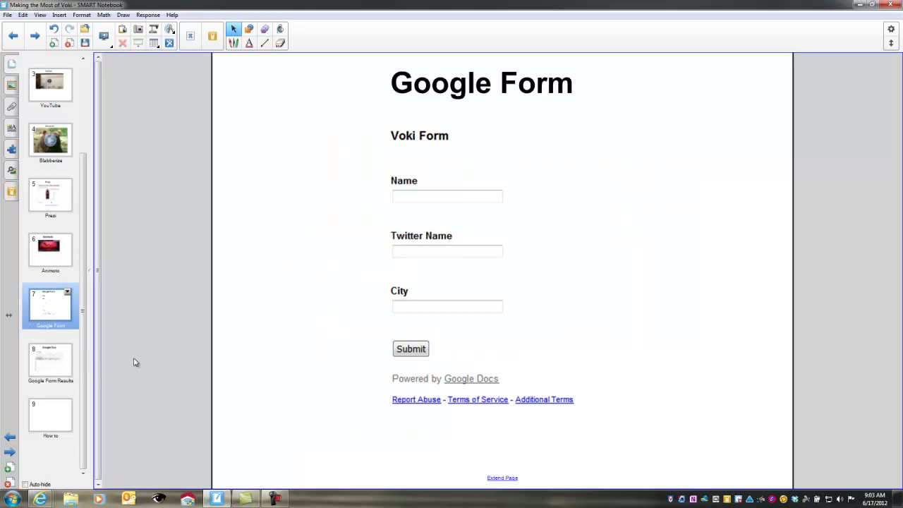
left_click(412, 195)
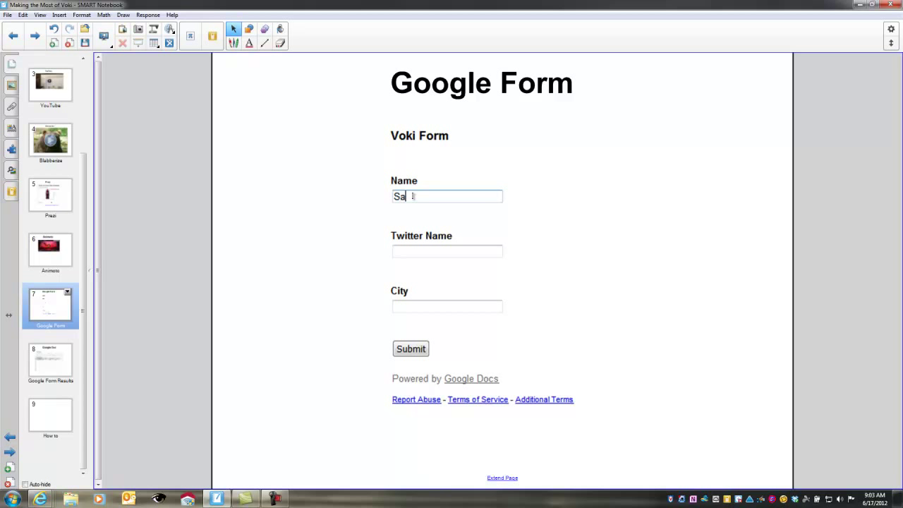
key("Tab")
type("SMA")
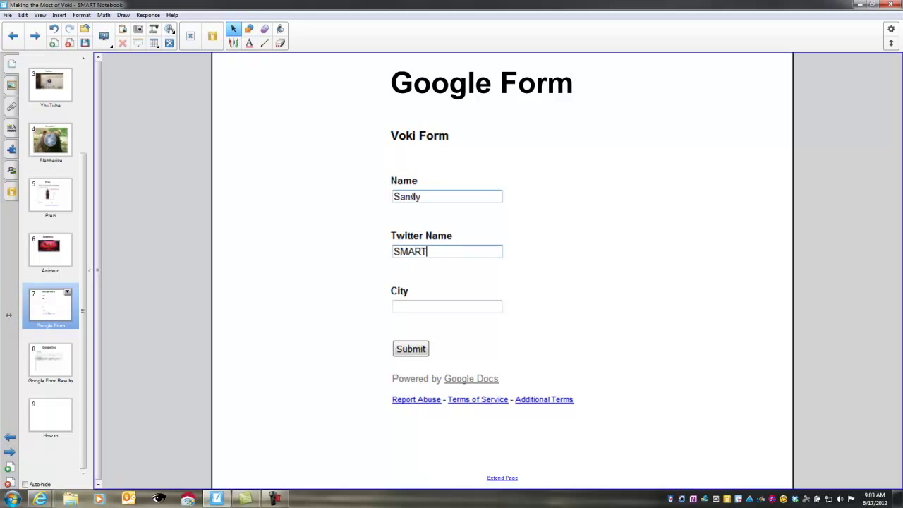
type("RThill")
key("Tab")
type("TE")
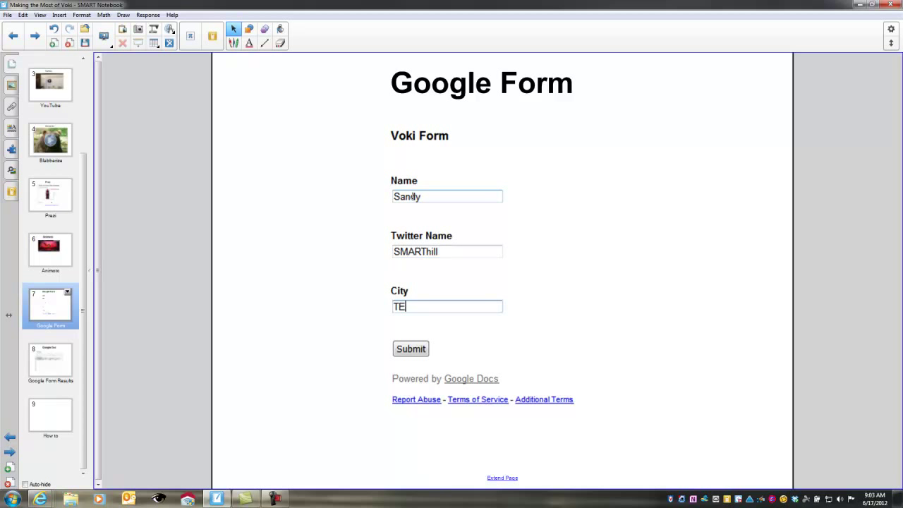
type("xas")
left_click(410, 349)
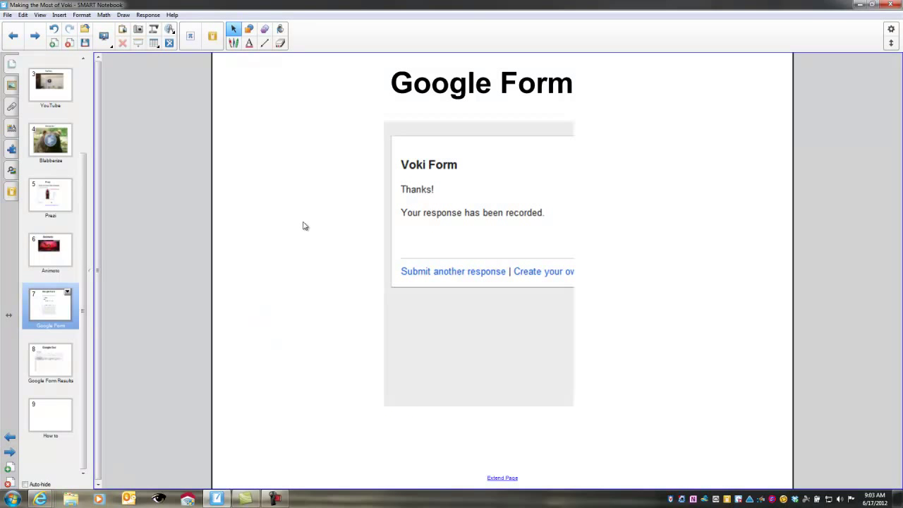
left_click(427, 273)
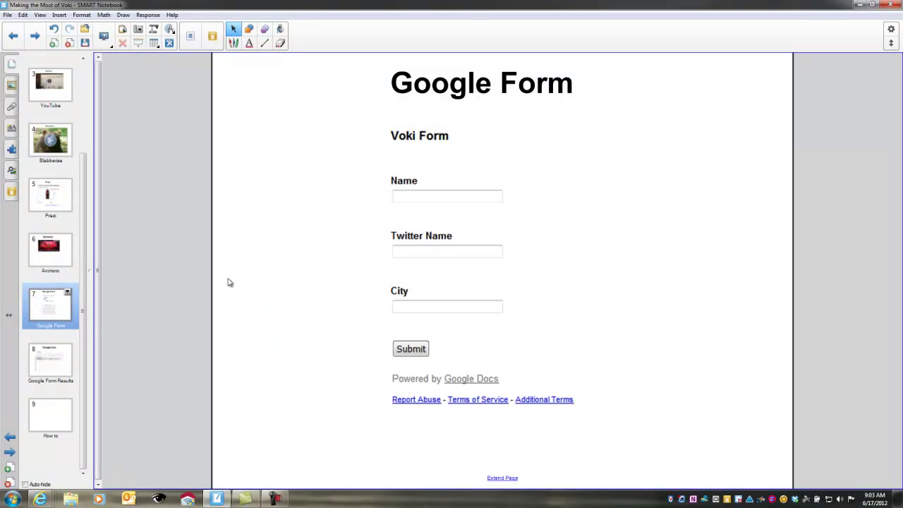
Check the second response on the Google Form Results page and open the blank How to page.
left_click(56, 361)
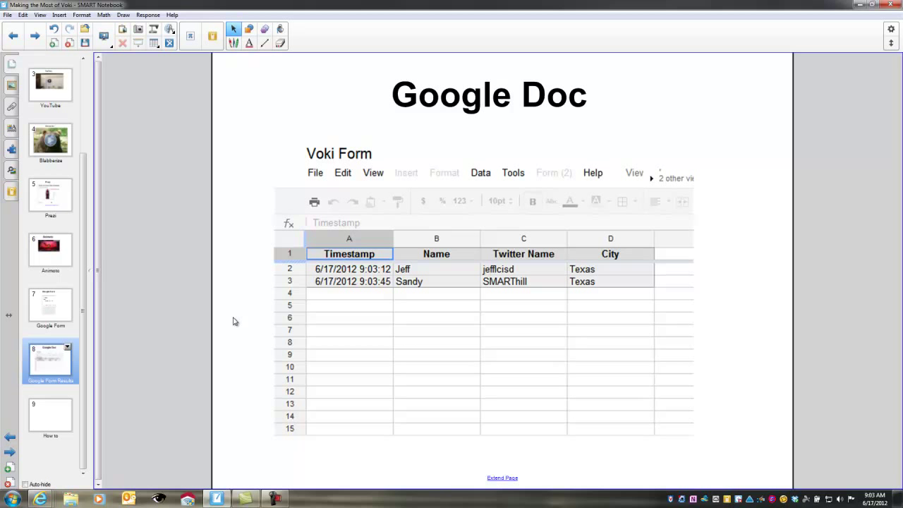
left_click(67, 417)
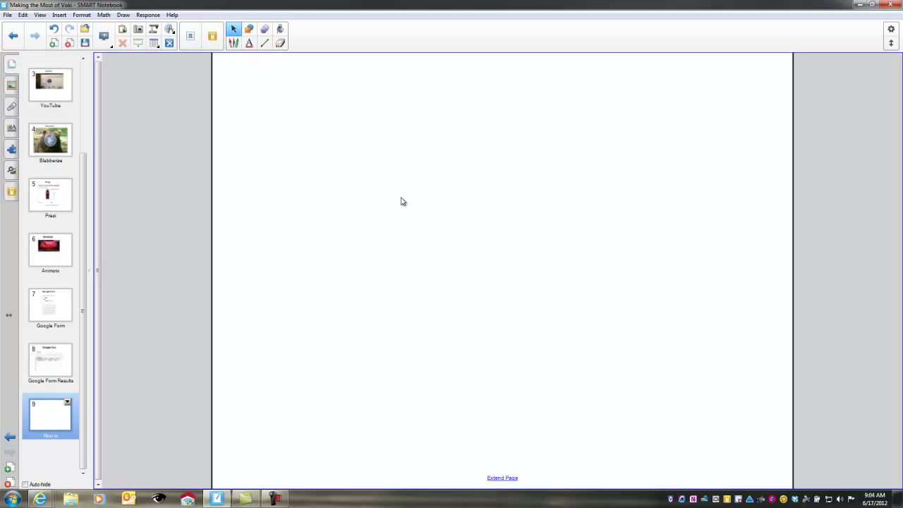
Find the Voki Avatar widget in the Gallery, add it to the blank How to page, and return to the page thumbnails.
left_click(11, 86)
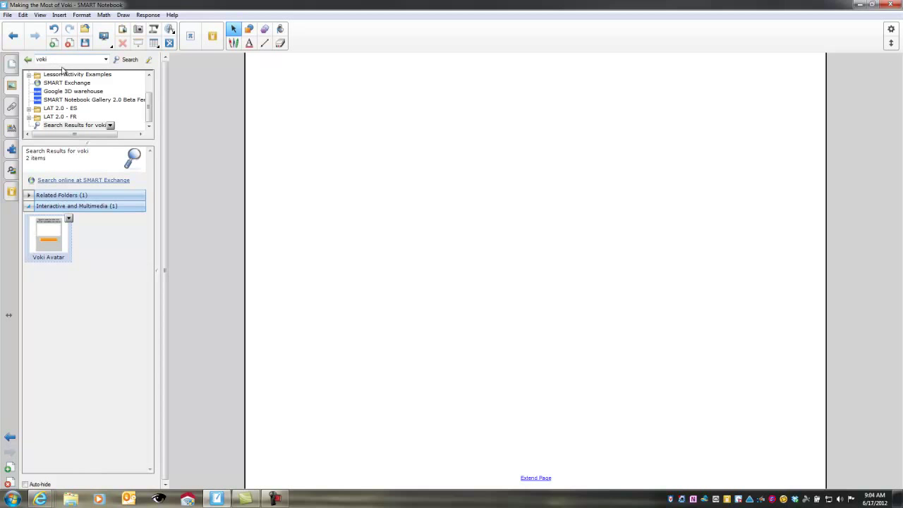
left_click_drag(58, 257, 451, 247)
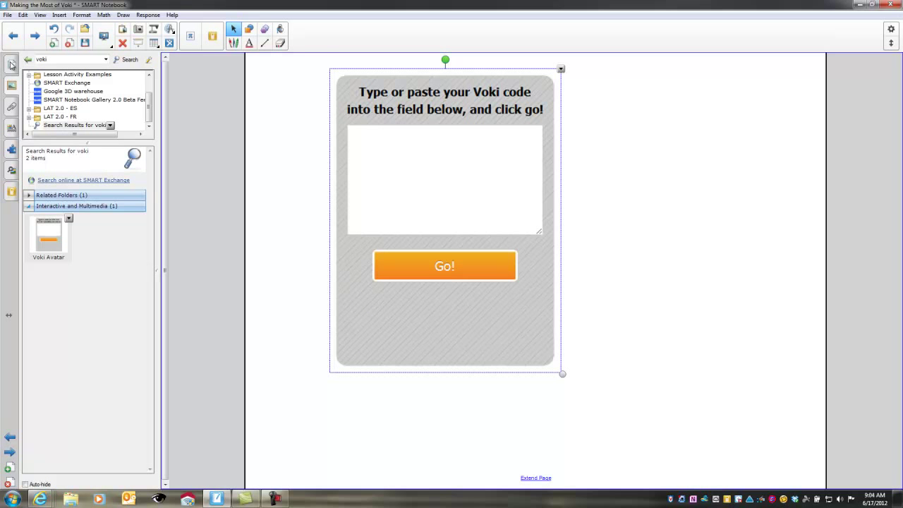
left_click(11, 63)
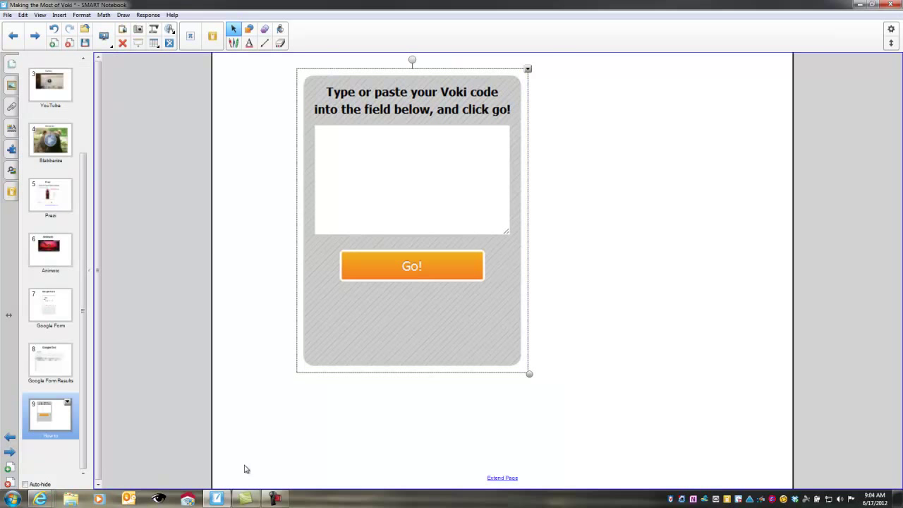
Switch to Internet Explorer, publish the Trial Voki, and copy its entire embed code at the Medium (200 x 267) player size.
left_click(856, 4)
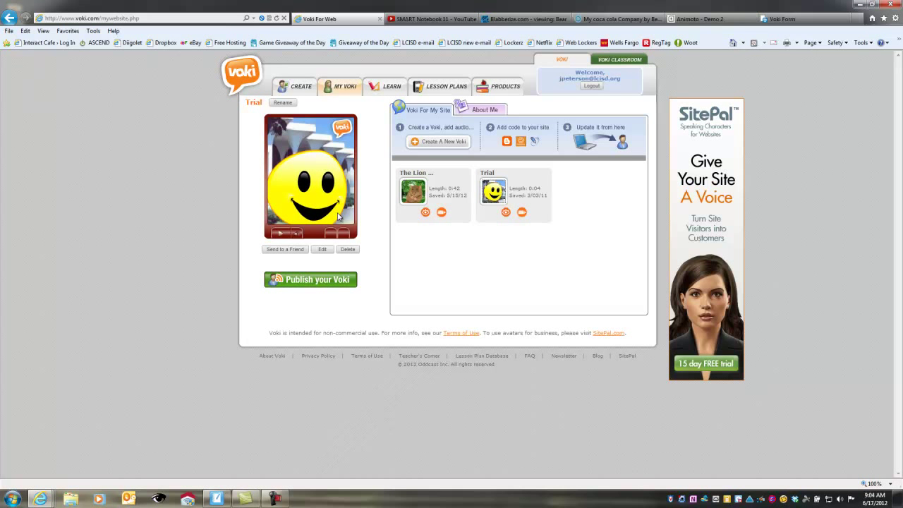
left_click(308, 281)
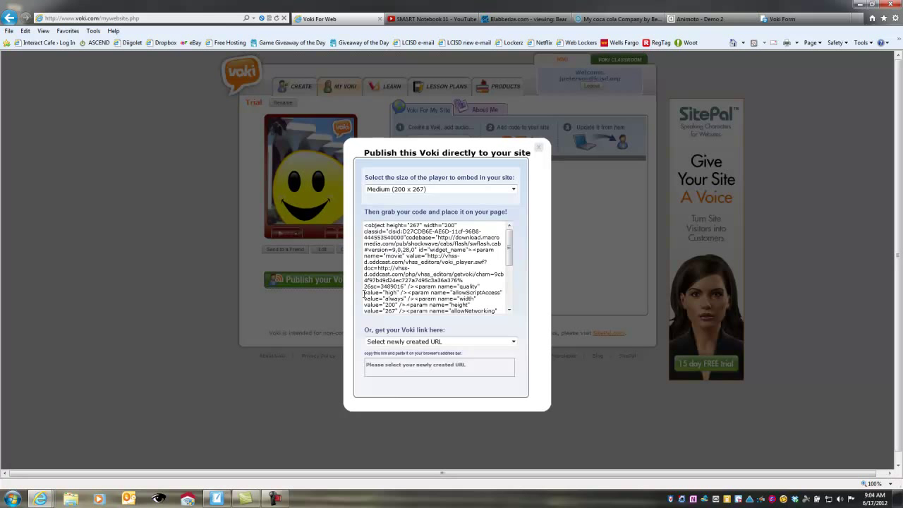
left_click_drag(364, 225, 509, 329)
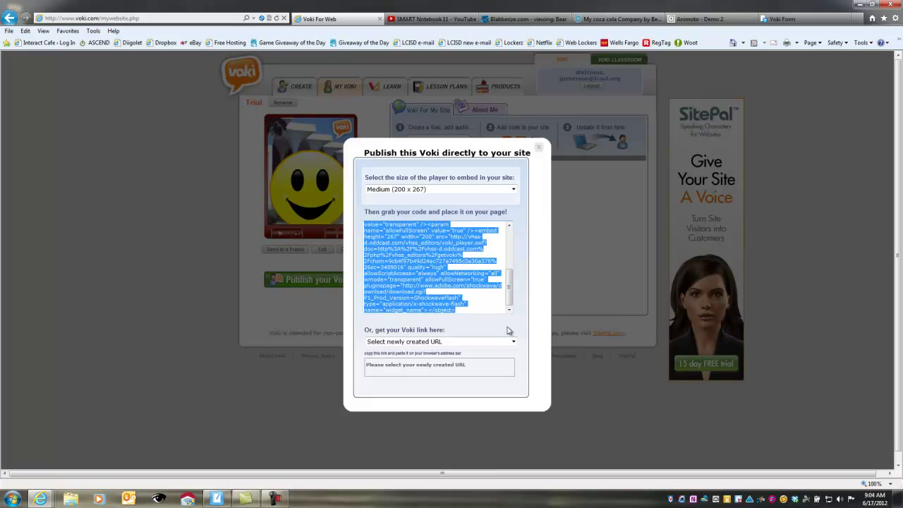
right_click(403, 240)
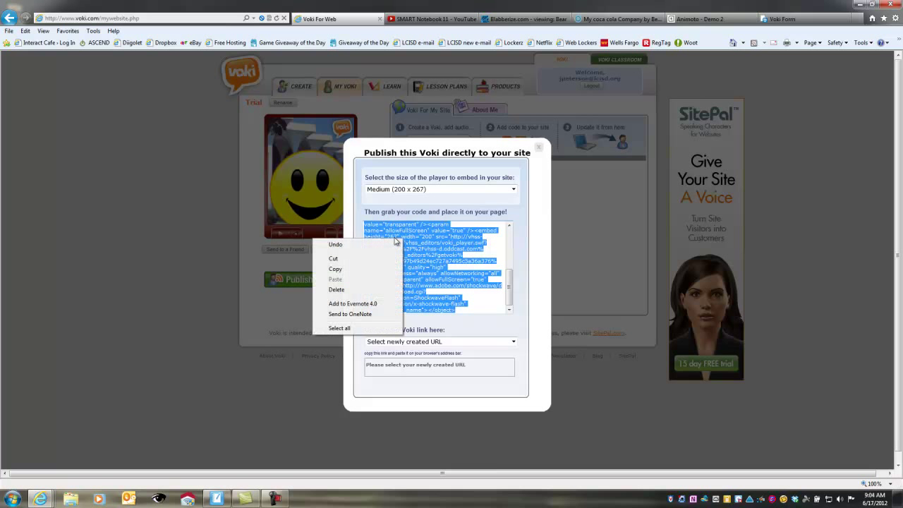
left_click(336, 270)
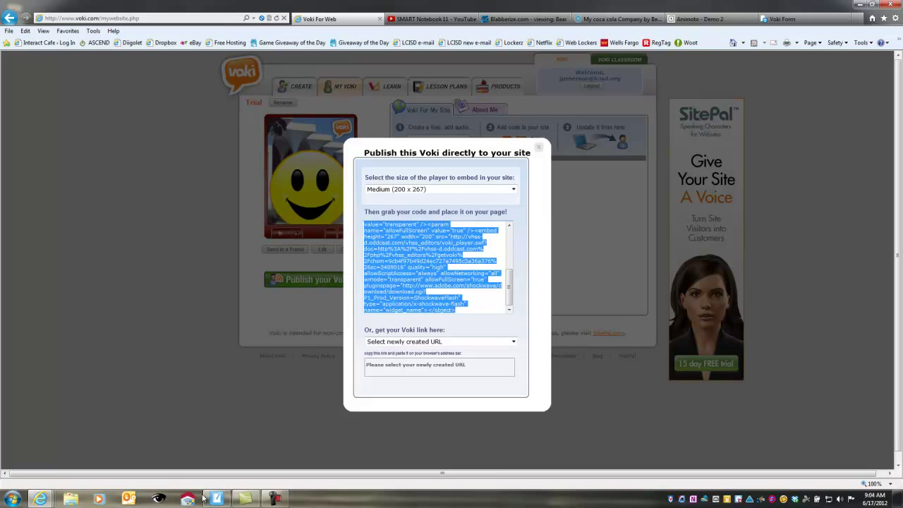
Switch to SMART Notebook, paste the Voki embed code into the widget's code field, and load the avatar.
mouse_move(215, 499)
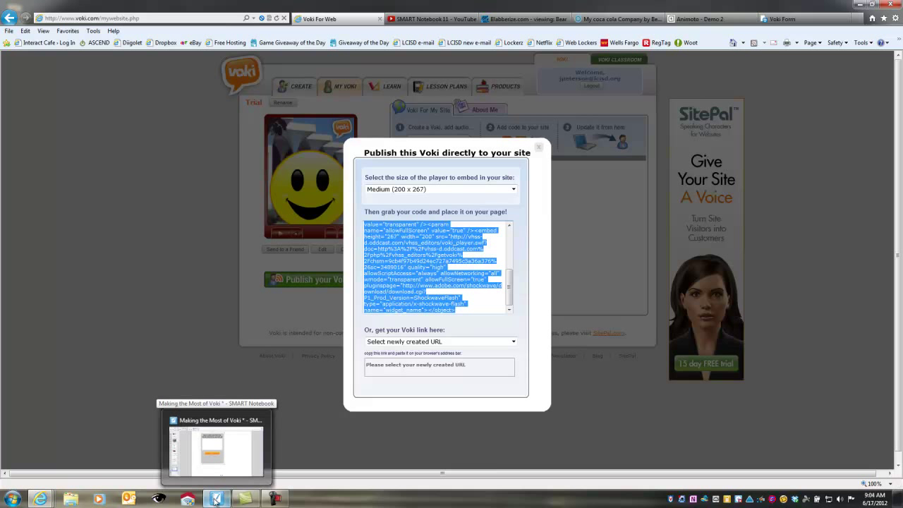
left_click(212, 501)
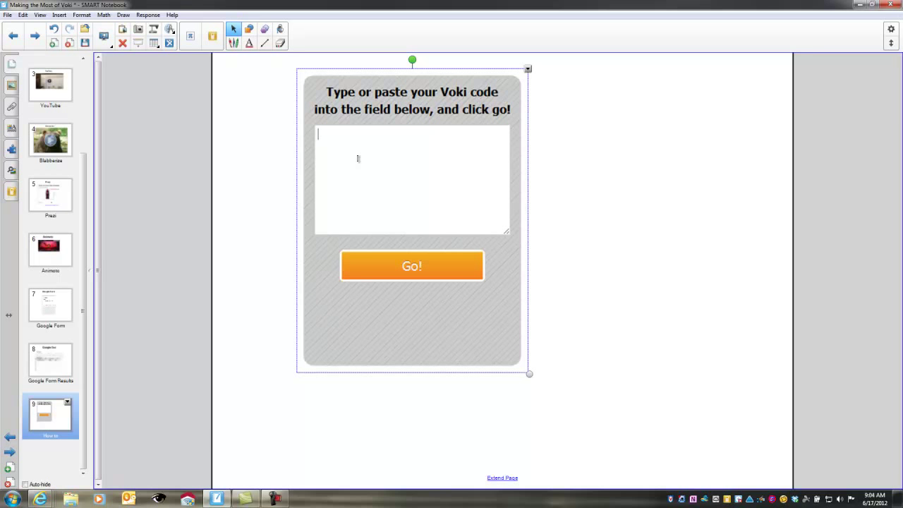
key("ctrl+v")
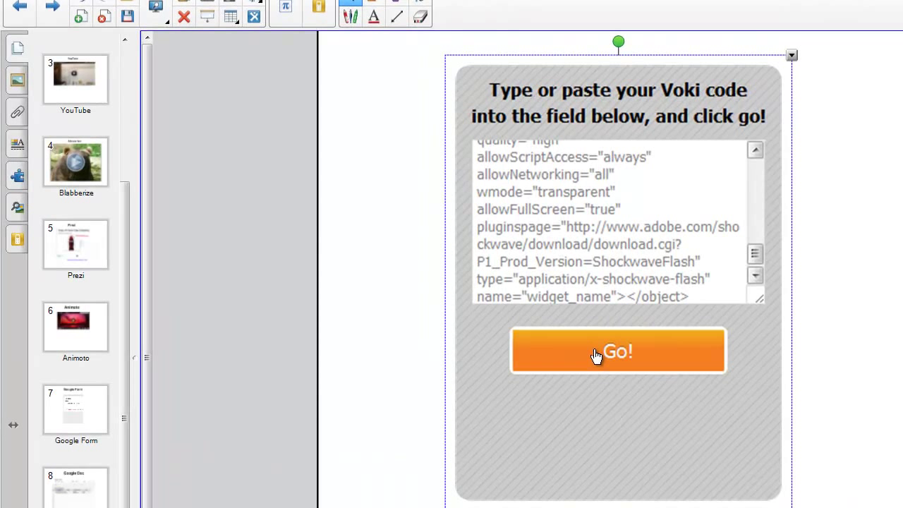
left_click(596, 355)
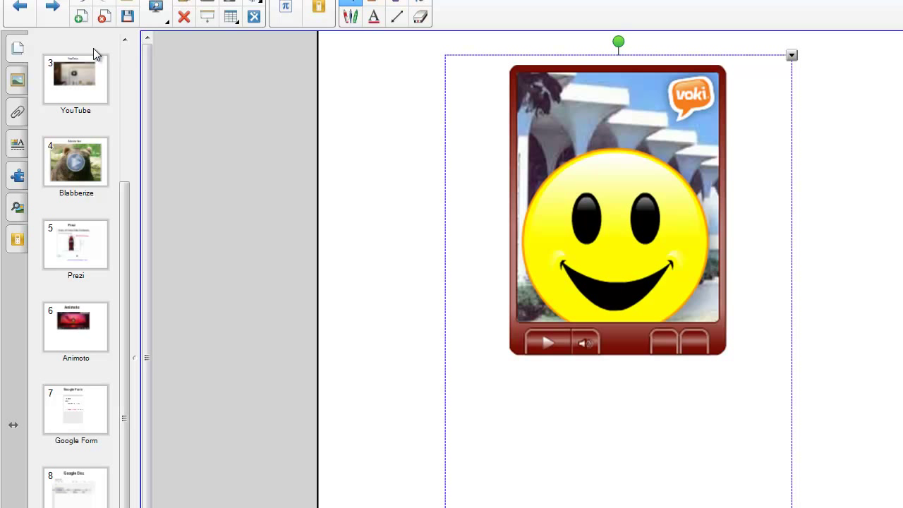
Add a blank page after the How to page and place a Voki Avatar widget from the Gallery on it.
left_click(44, 6)
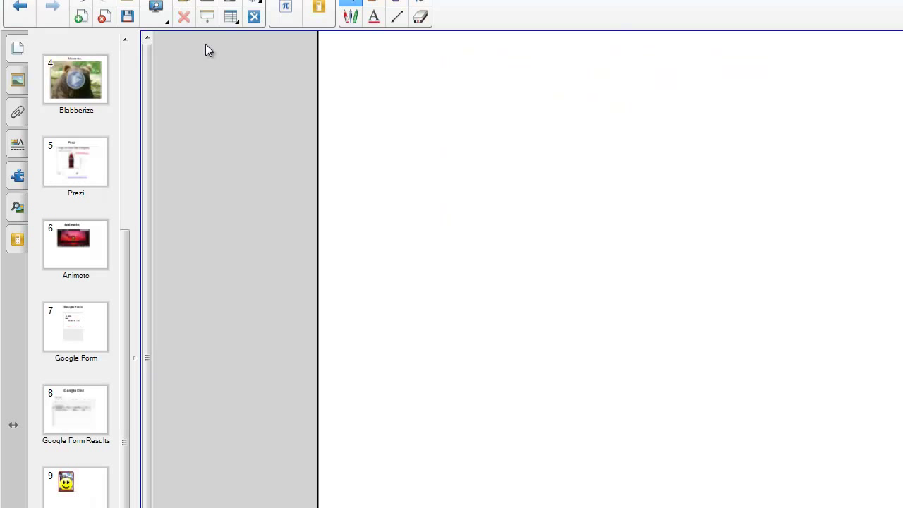
left_click(13, 80)
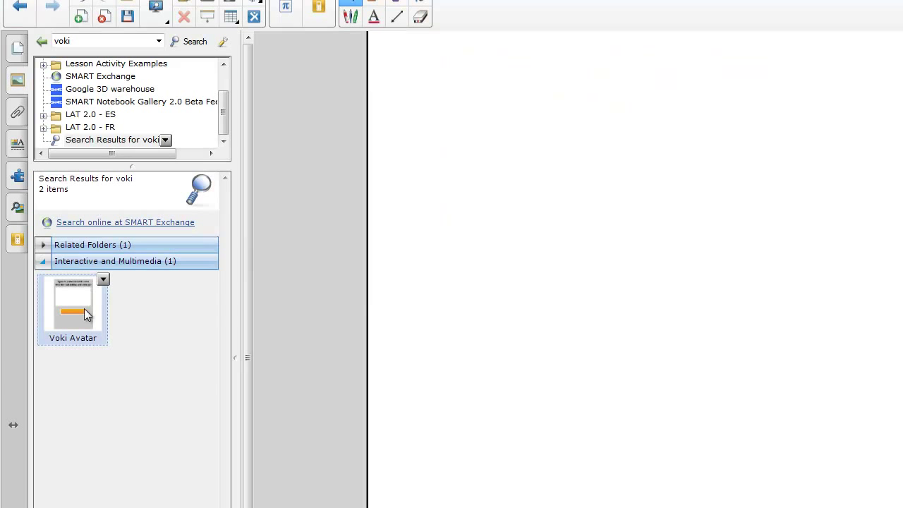
left_click_drag(87, 314, 658, 304)
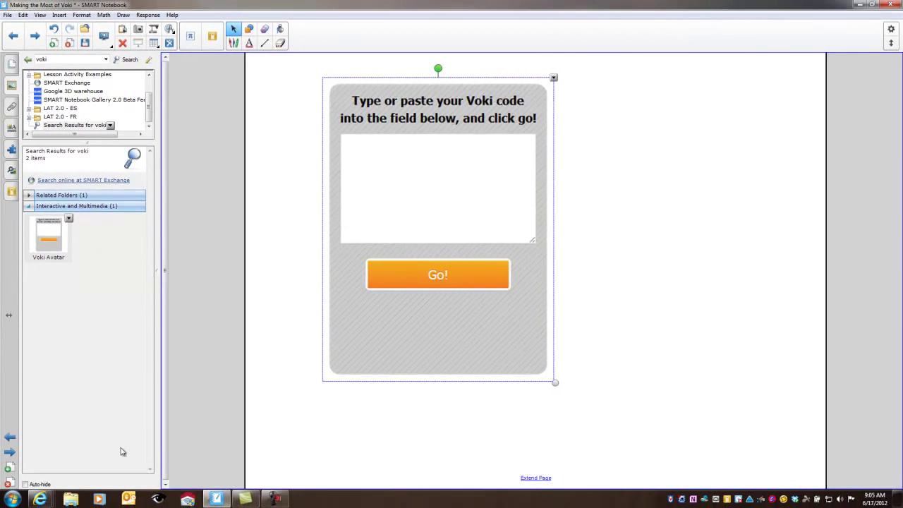
Switch to the SMART Notebook 11 video on YouTube in Internet Explorer and copy its embed code from the sharing options.
mouse_move(42, 499)
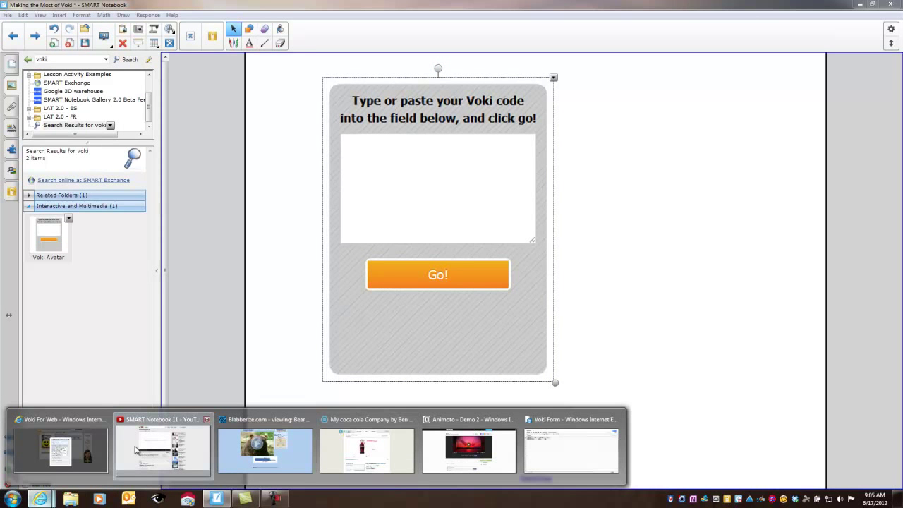
left_click(165, 455)
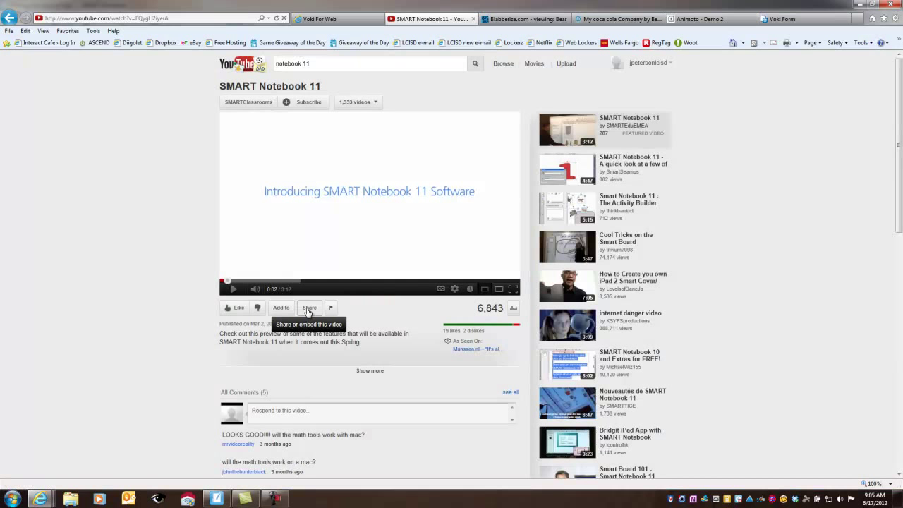
left_click(308, 309)
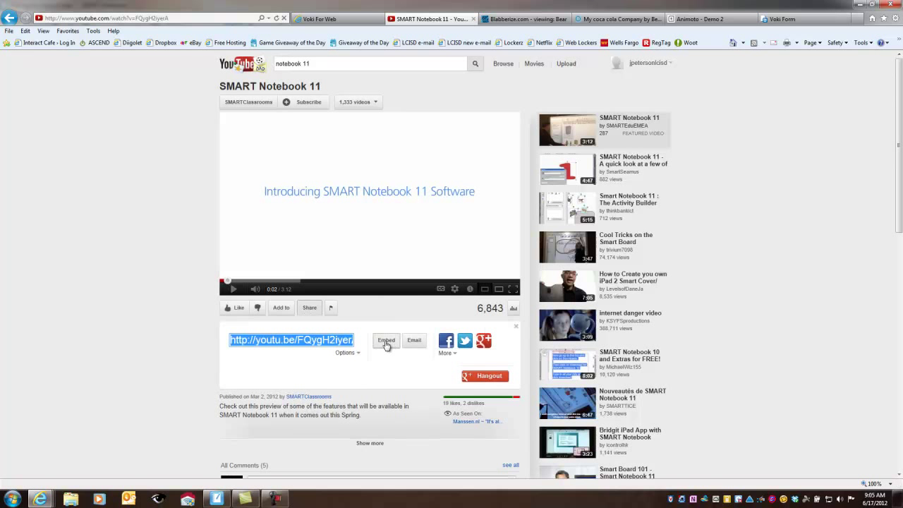
left_click(386, 341)
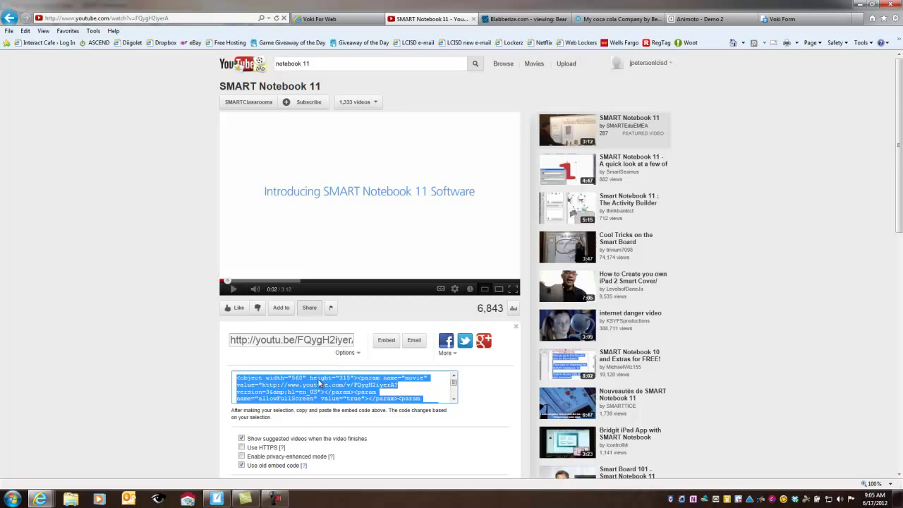
right_click(235, 381)
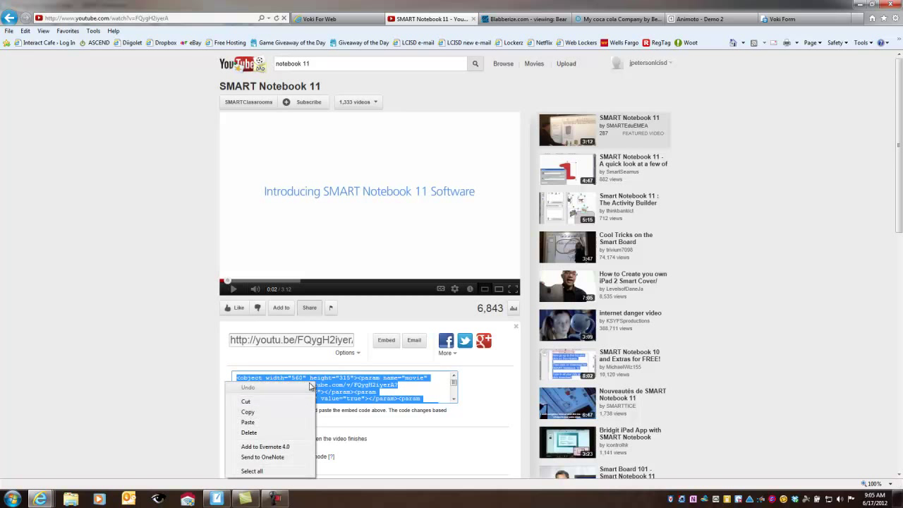
left_click(250, 413)
Switch to SMART Notebook, paste the YouTube embed code into the Voki widget, and load the video.
left_click(216, 499)
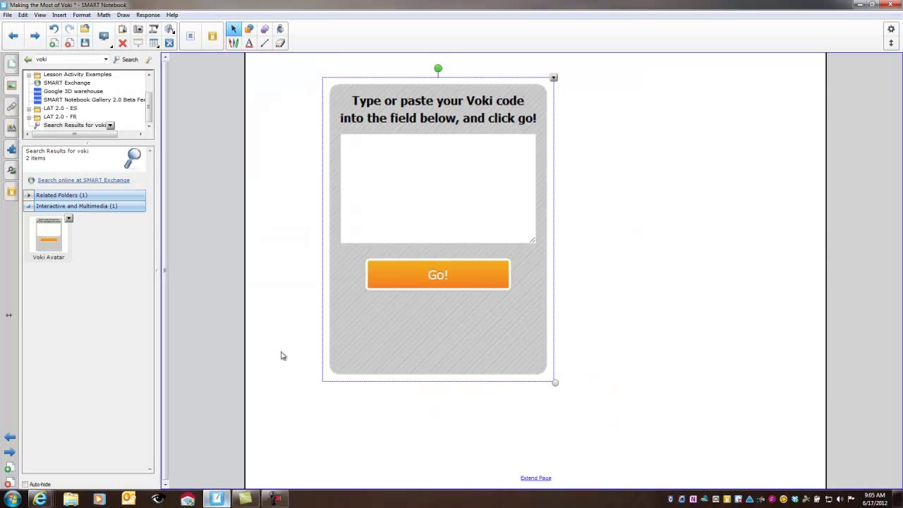
left_click(388, 147)
key("ctrl+v")
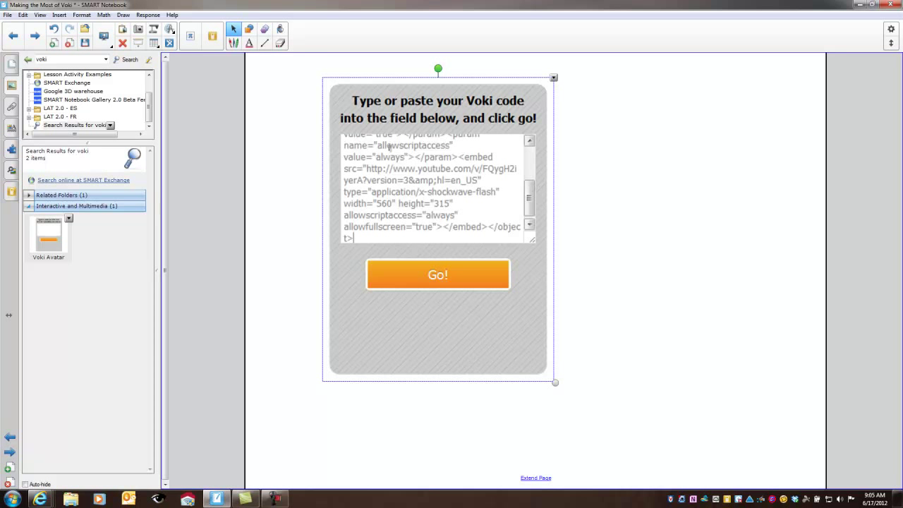
left_click(430, 276)
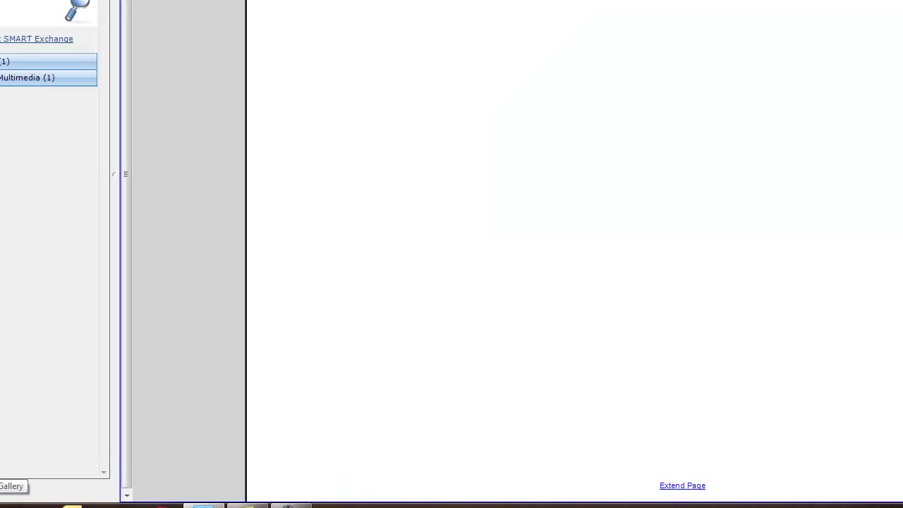
Place another Voki Avatar widget on the blank page and switch to the Voki Form spreadsheet in Internet Explorer.
left_click_drag(57, 123, 723, 124)
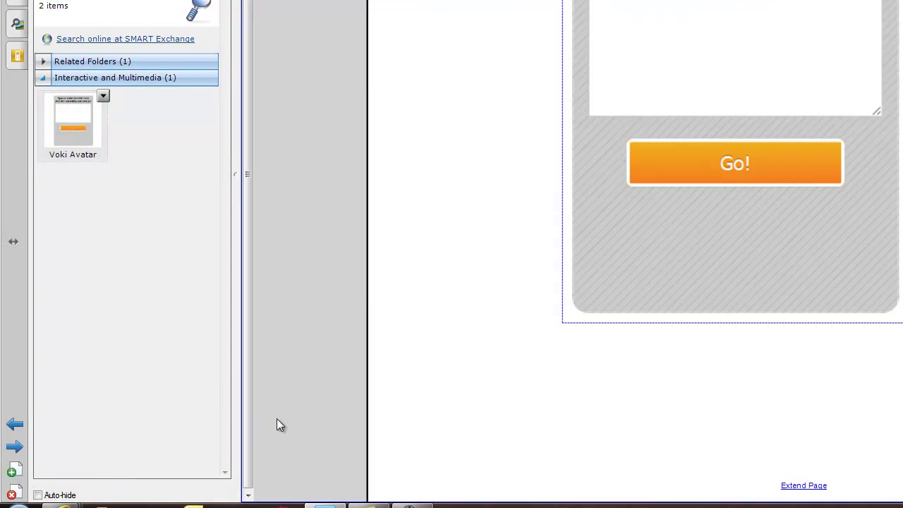
mouse_move(64, 505)
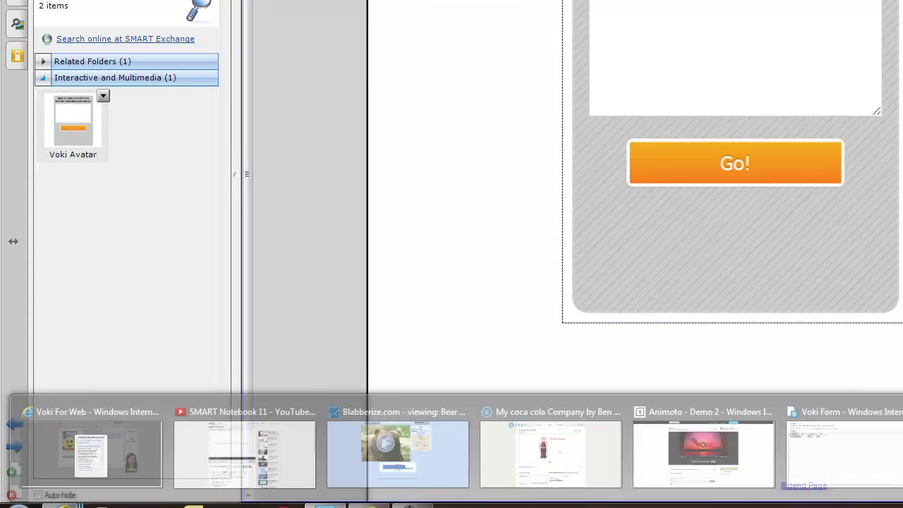
left_click(807, 428)
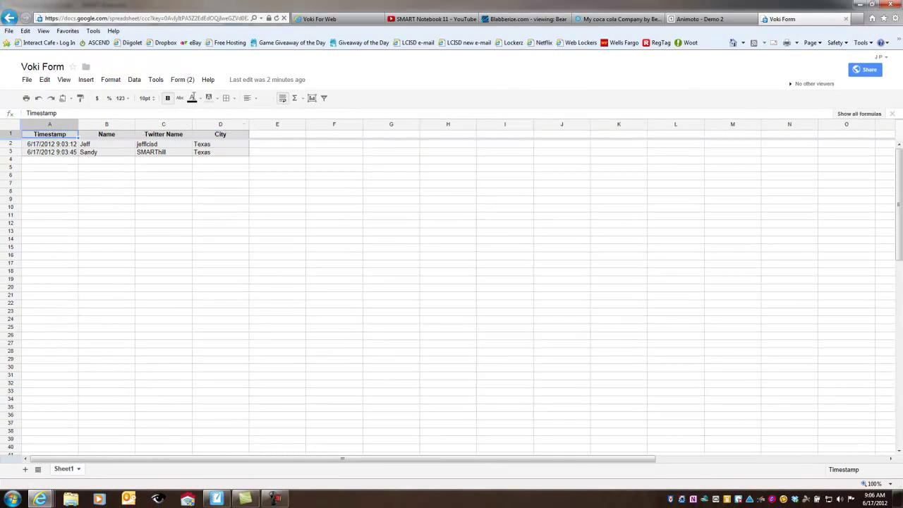
Bring up the Voki Form's webpage embed code from the spreadsheet, copy it, and close the Embed dialog.
left_click(181, 79)
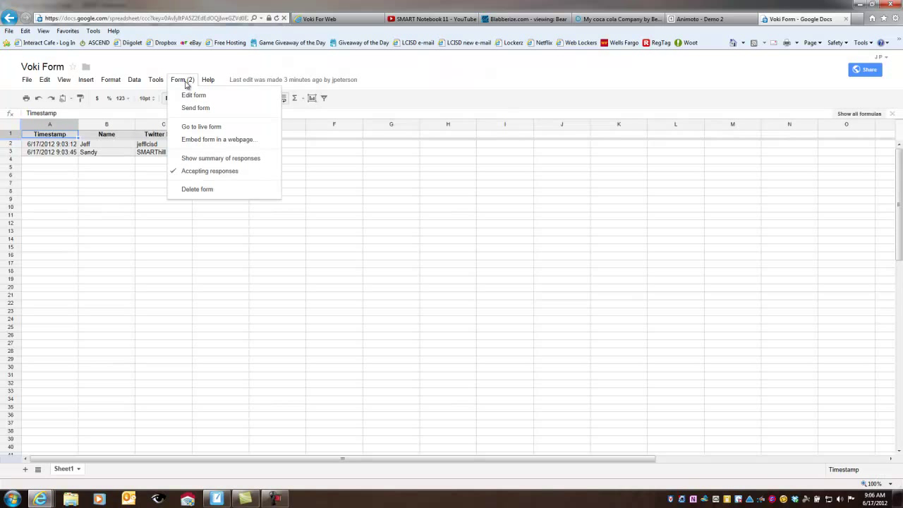
left_click(200, 141)
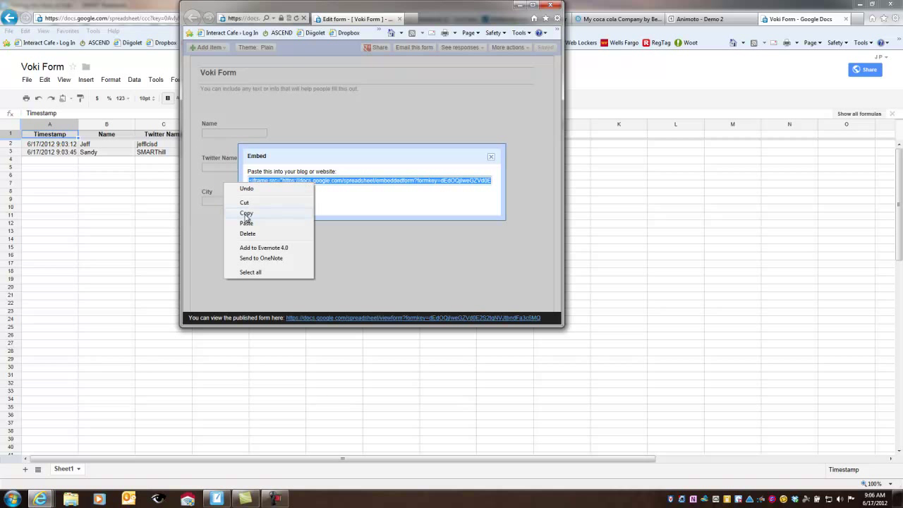
left_click(246, 214)
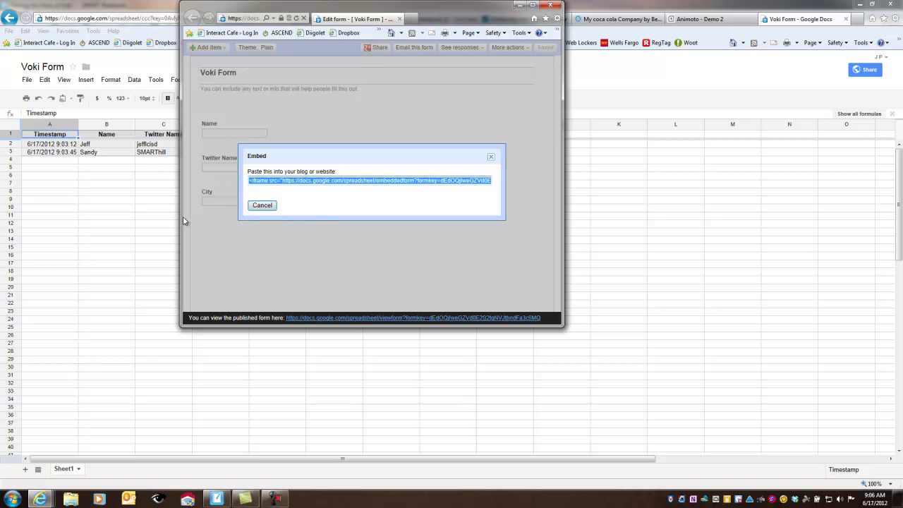
left_click(491, 159)
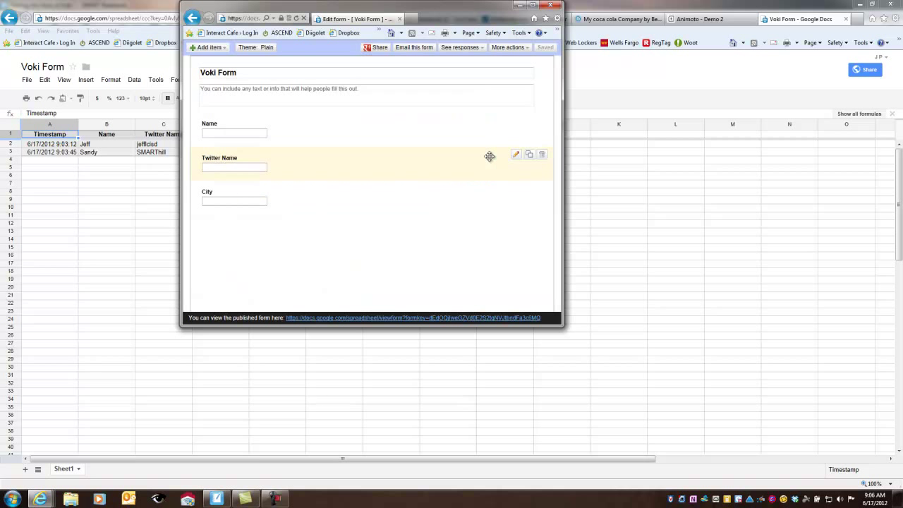
Open Notepad, paste the form's iframe embed code into a blank document, and minimize the form editor window.
left_click(11, 499)
left_click(42, 333)
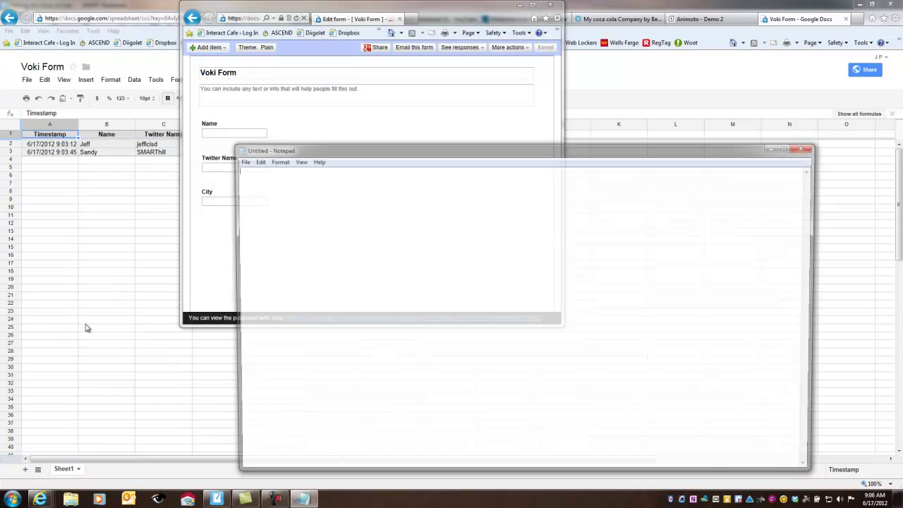
key("ctrl+v")
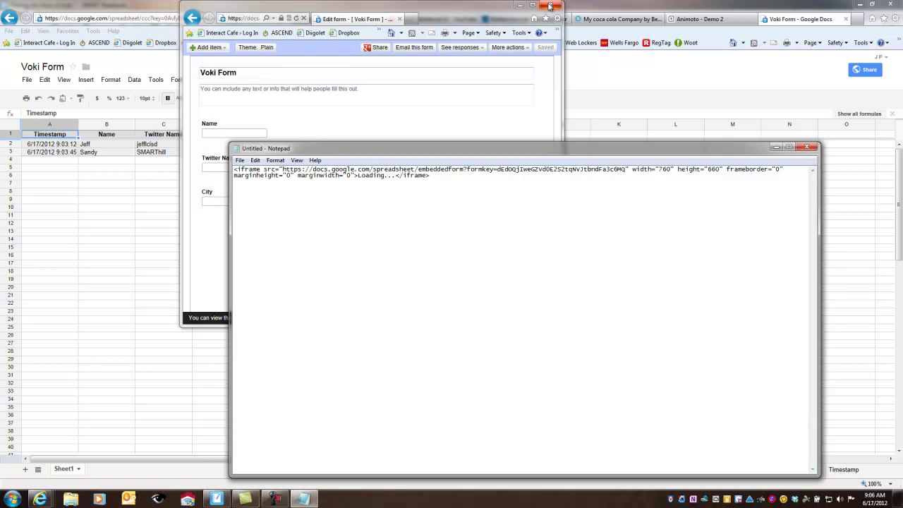
left_click(520, 7)
Return to the Voki Form spreadsheet and open the live form.
left_click(158, 201)
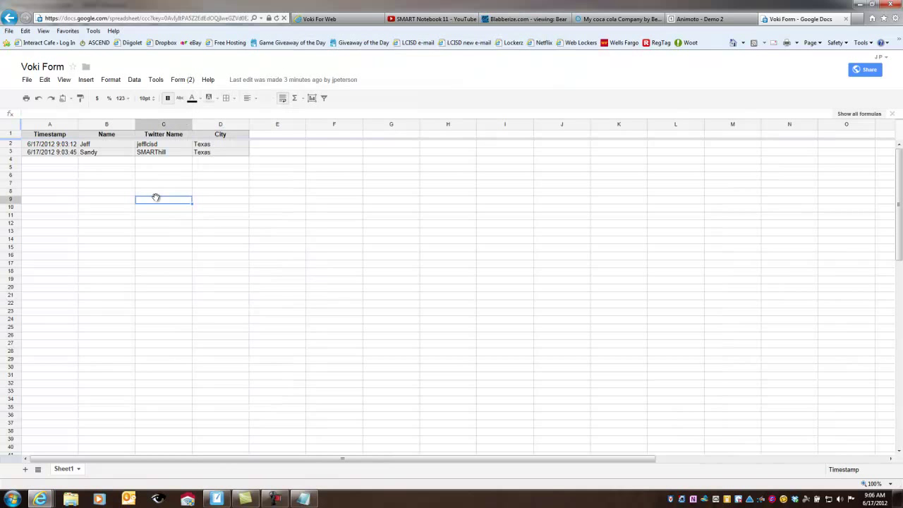
left_click(182, 79)
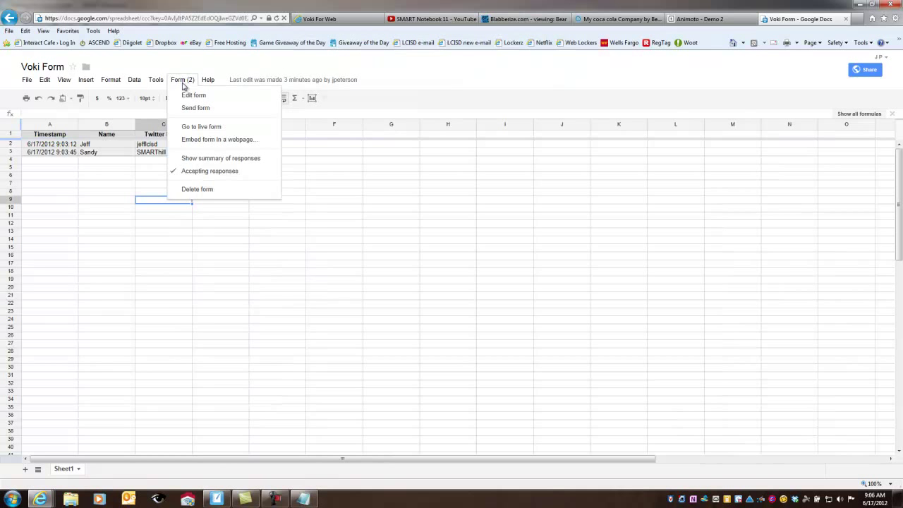
left_click(201, 129)
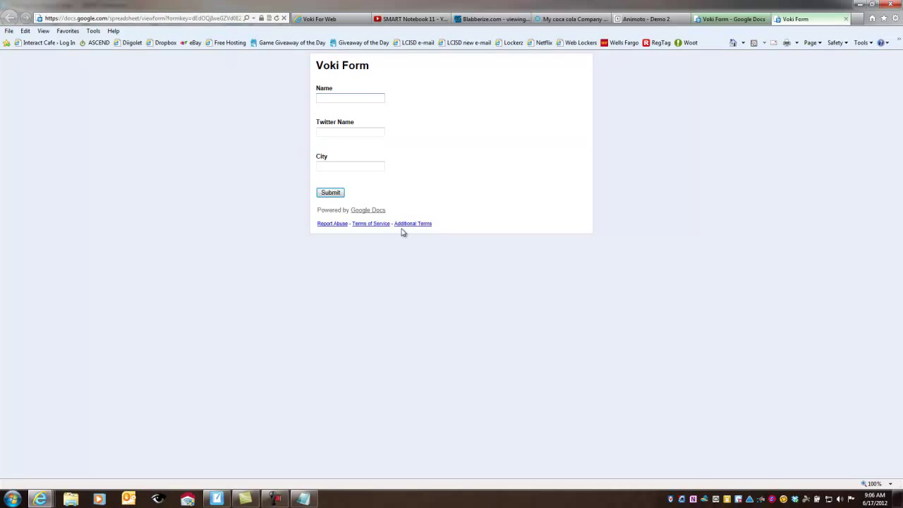
Copy the live Voki Form's full web address.
left_click(185, 18)
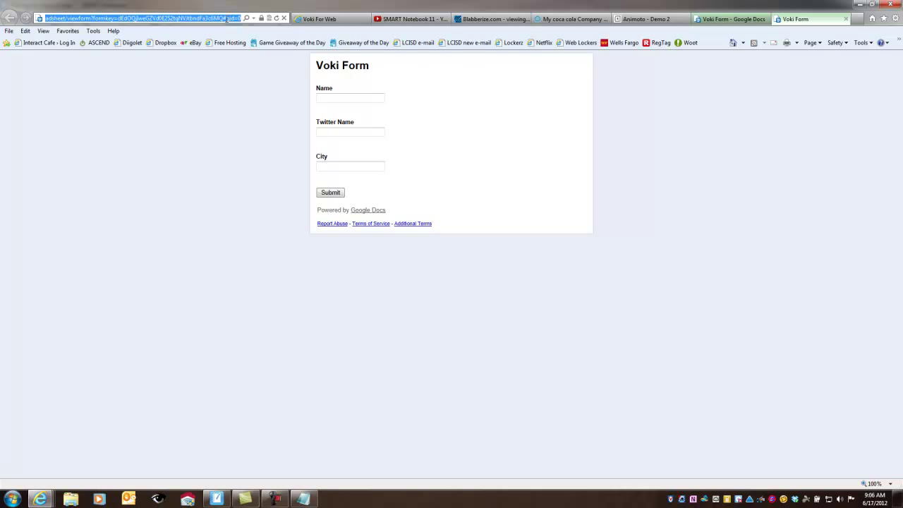
right_click(117, 19)
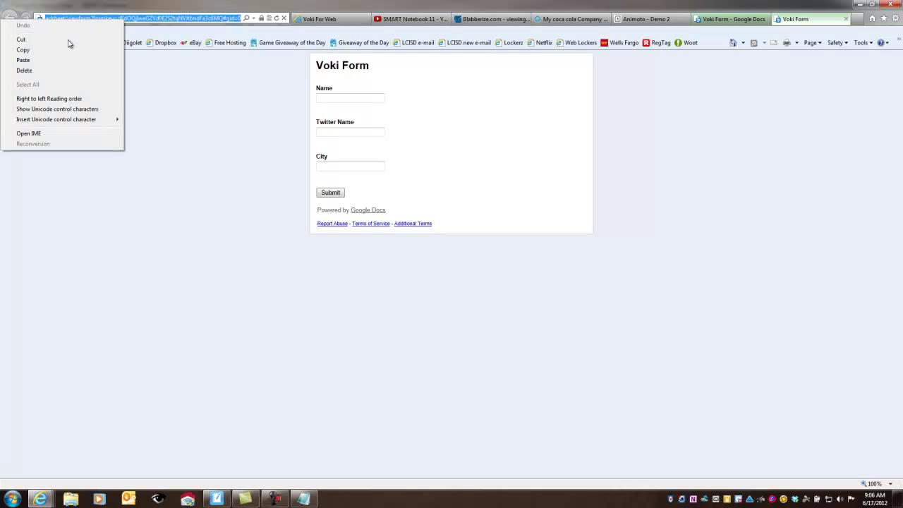
left_click(26, 50)
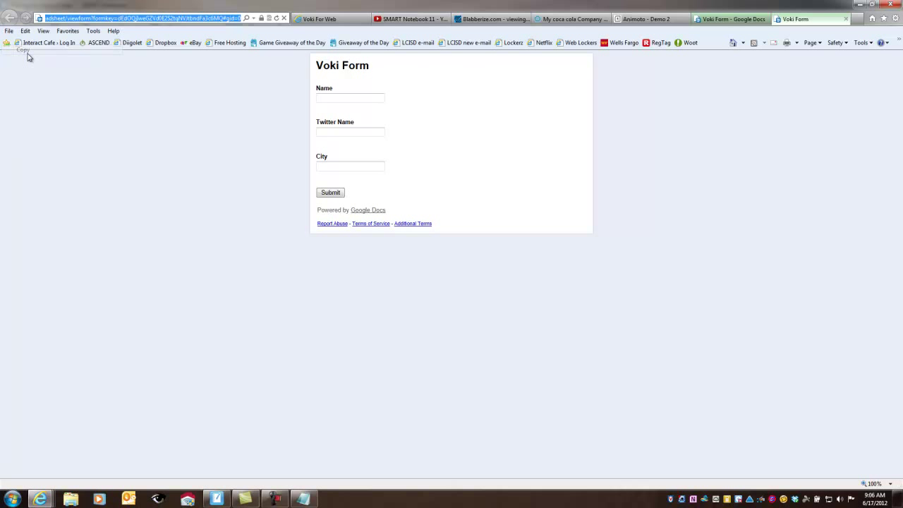
Replace the embeddedform URL in Notepad's iframe code with the live form's address, select all the code, and minimize Notepad.
left_click(303, 498)
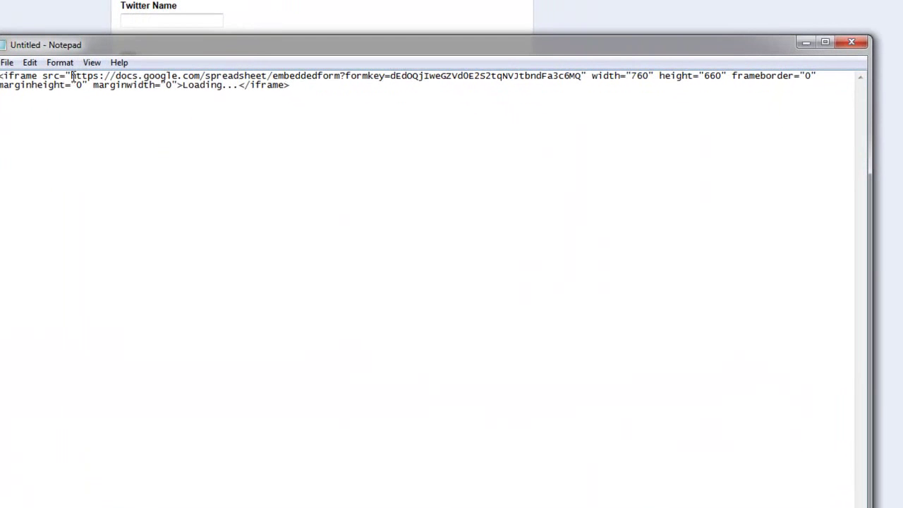
left_click_drag(284, 170, 382, 168)
left_click_drag(215, 67, 571, 66)
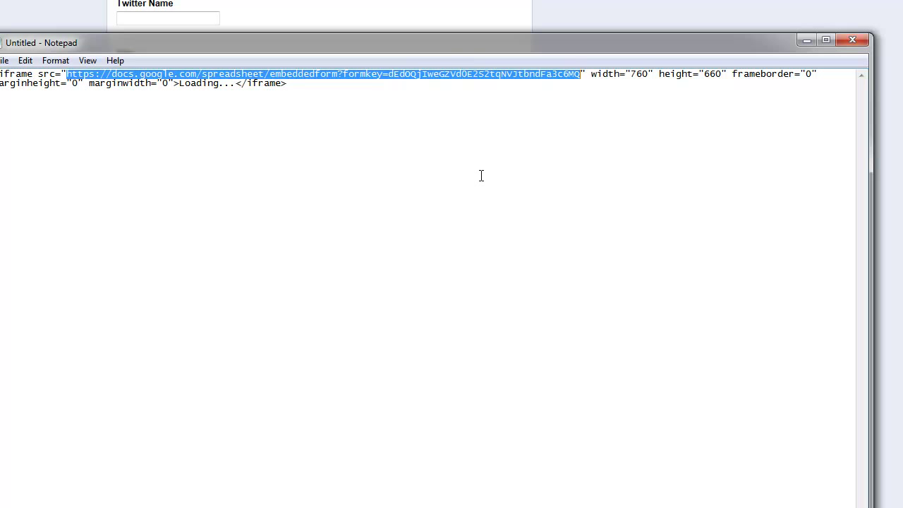
key("ctrl+v")
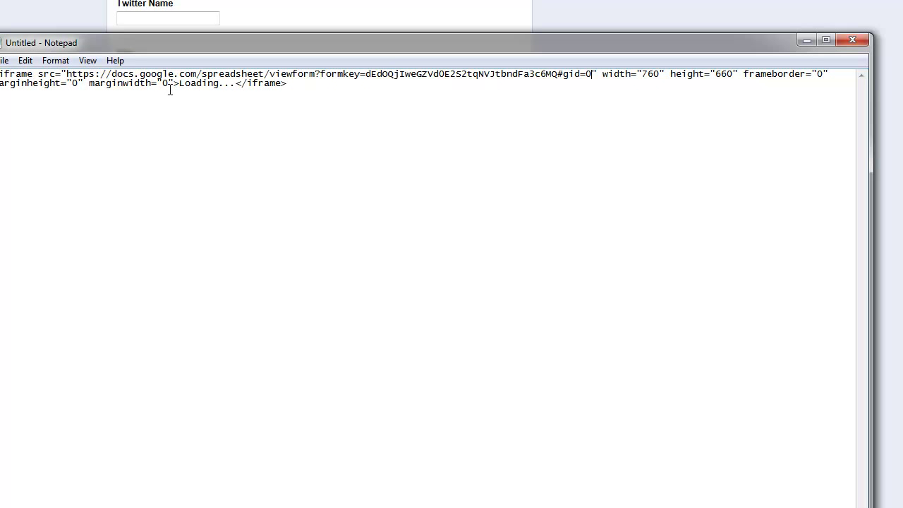
key("ctrl+a")
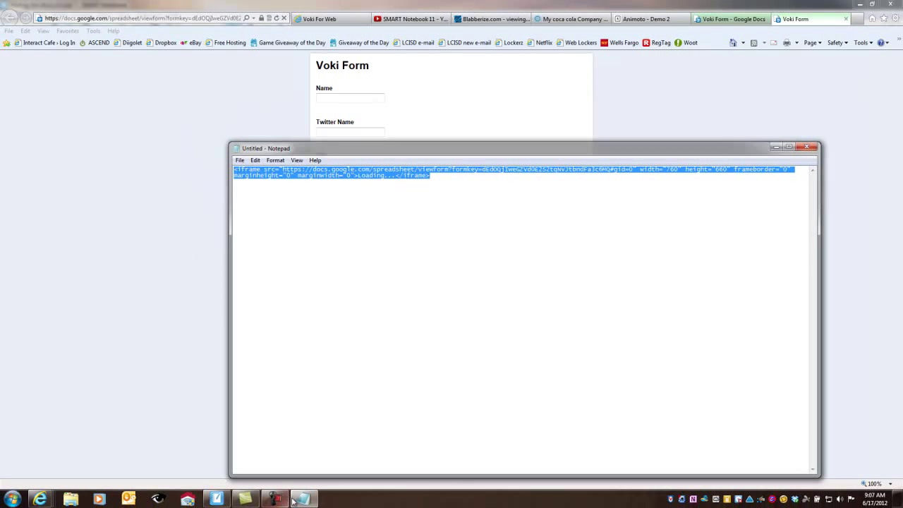
left_click(293, 500)
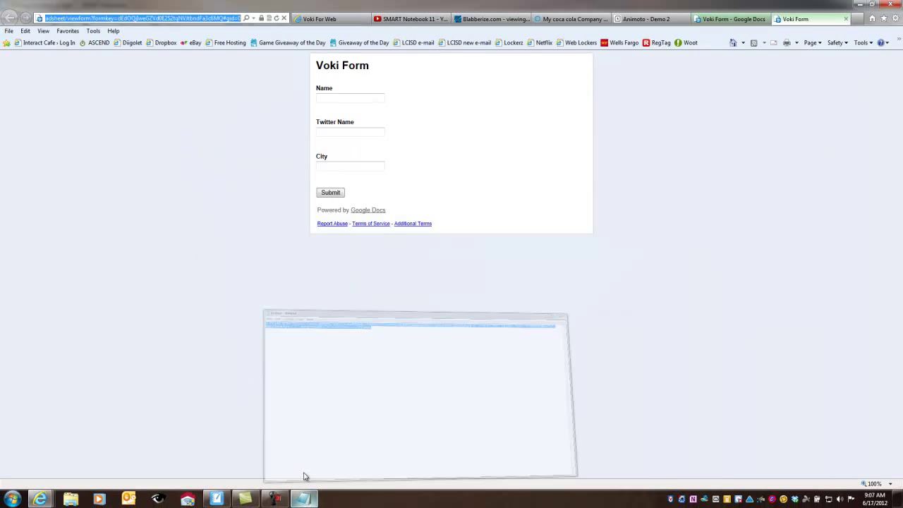
Return to the live form in Internet Explorer, open the Google Docs home page in its place, and browse the document list.
left_click(216, 497)
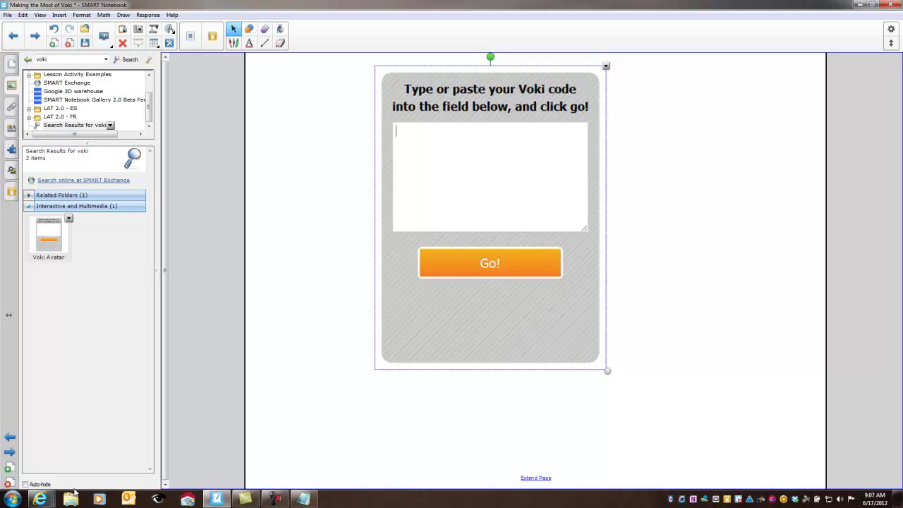
left_click(43, 498)
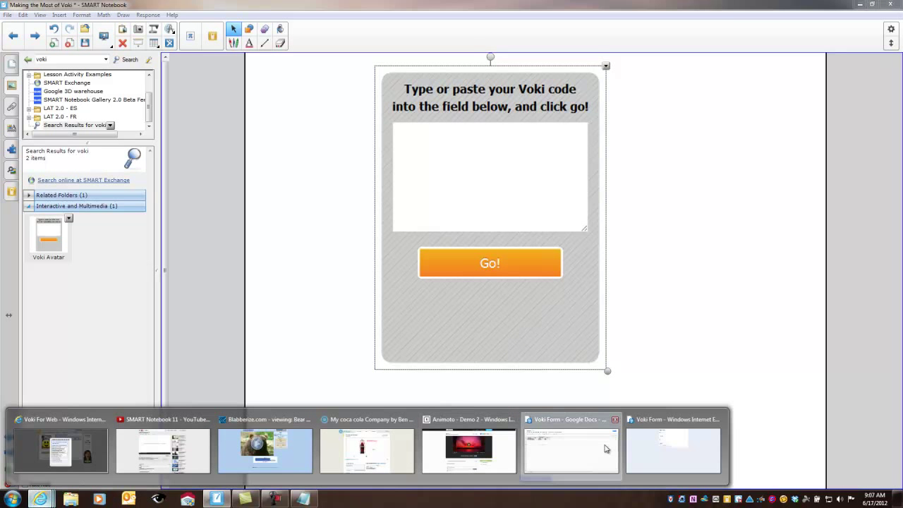
left_click(568, 450)
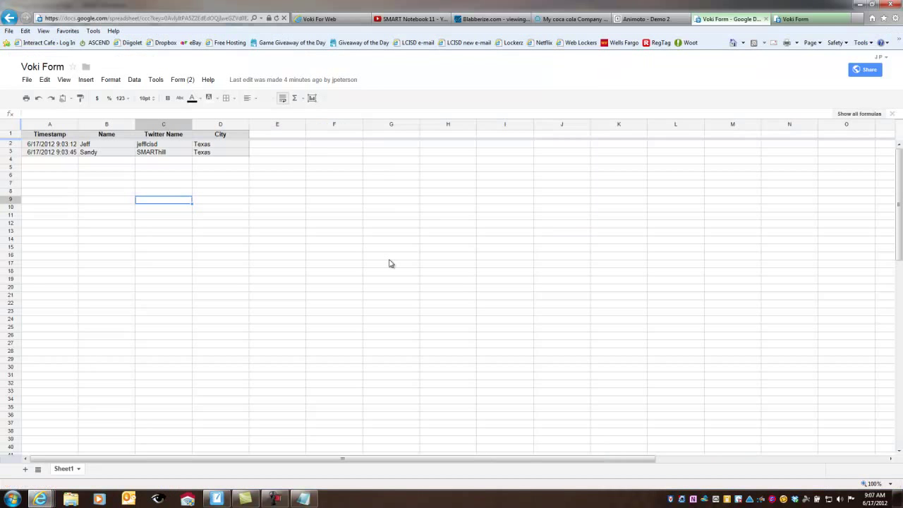
left_click(794, 19)
left_click(150, 17)
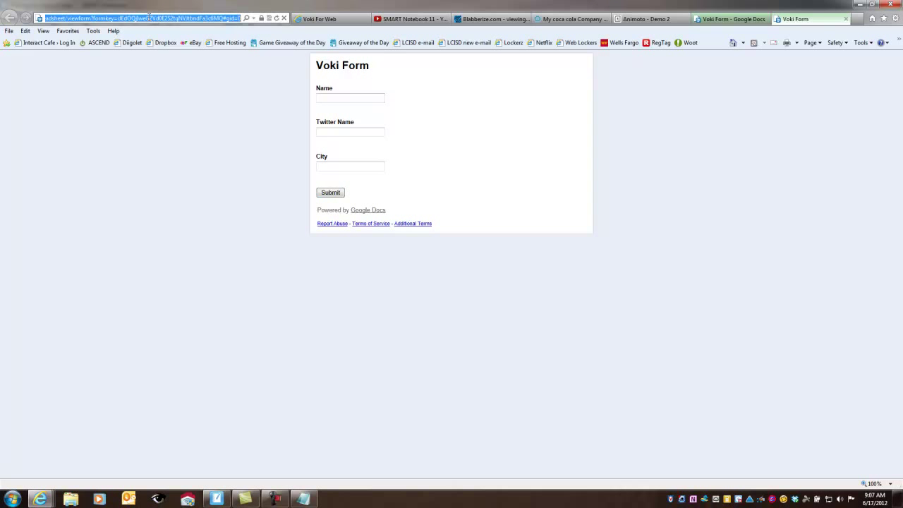
type("docs")
key("Return")
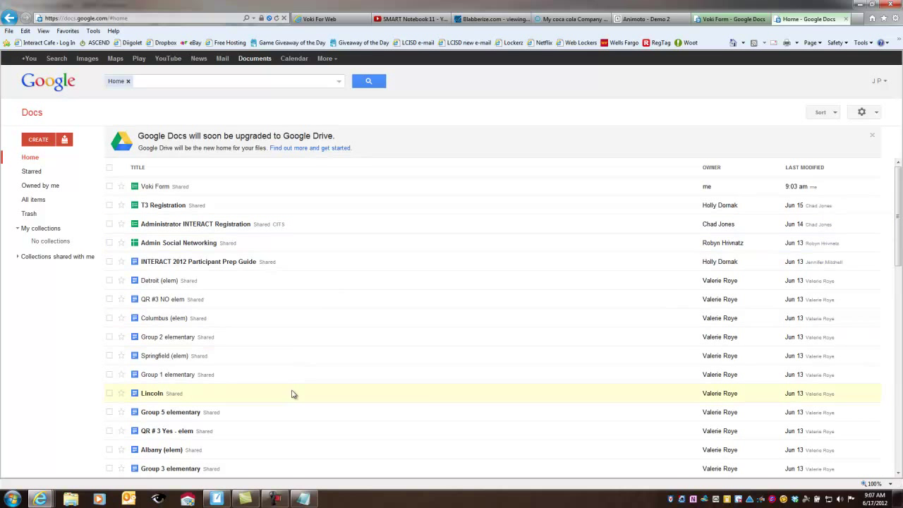
scroll(300, 424, "down", 5)
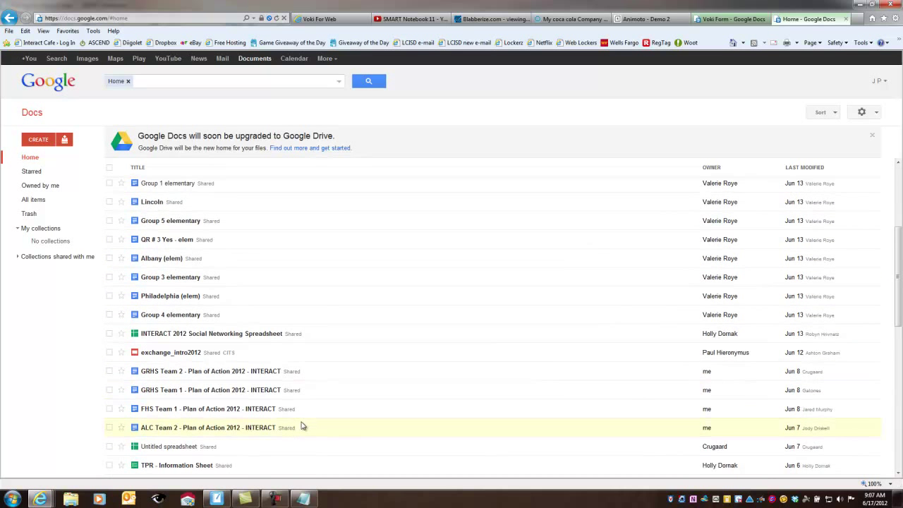
scroll(304, 425, "down", 6)
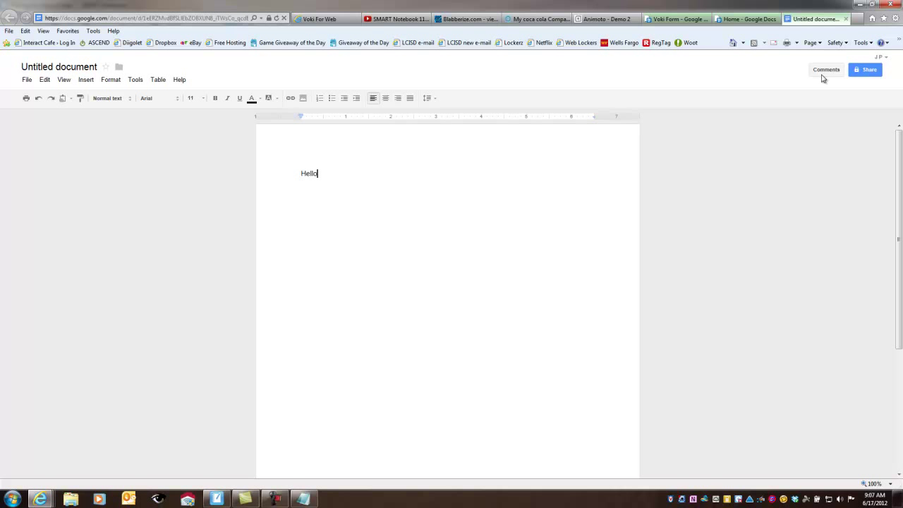
Set the untitled "Hello" document's sharing visibility to Public on the web and save the setting.
left_click(868, 74)
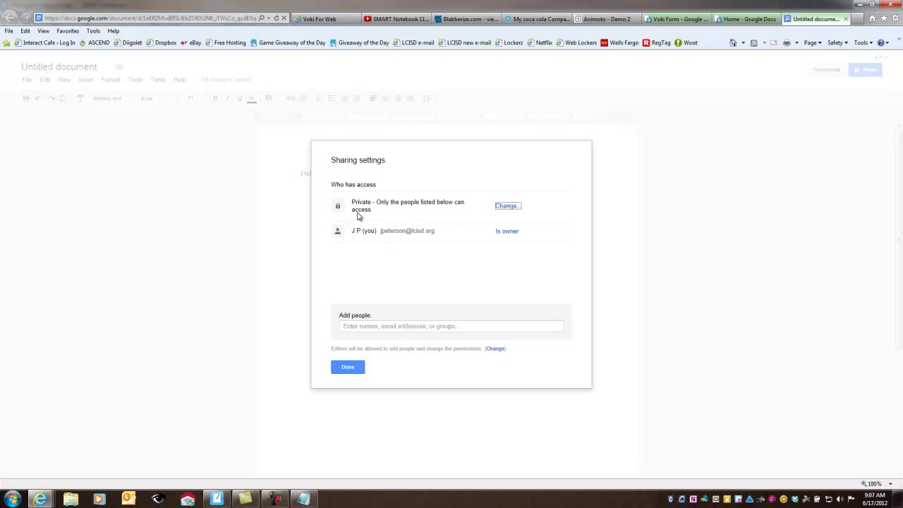
left_click(509, 206)
left_click(348, 234)
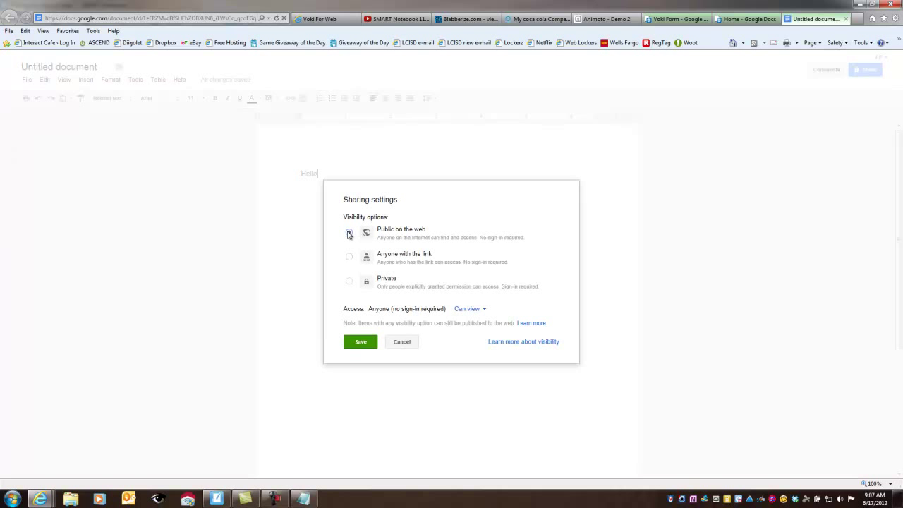
left_click(361, 344)
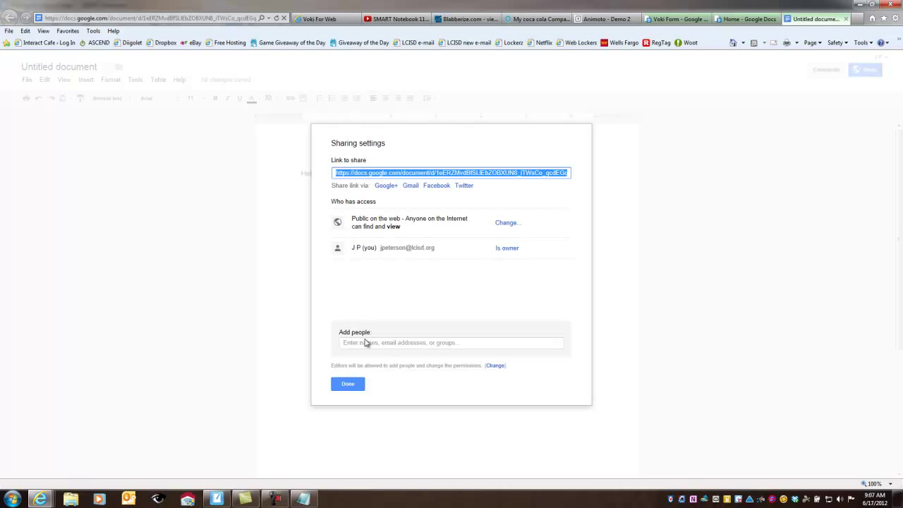
Copy the document's share link and close the sharing settings.
right_click(404, 177)
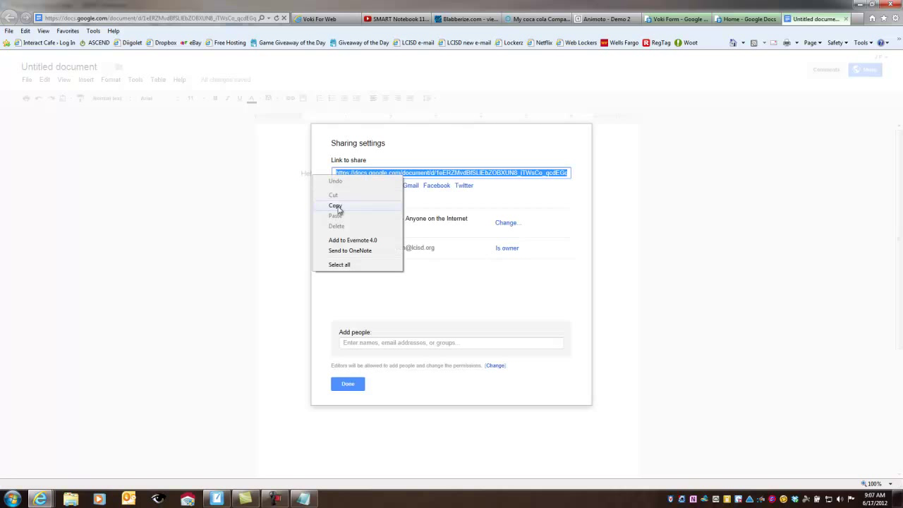
left_click(338, 205)
left_click(357, 387)
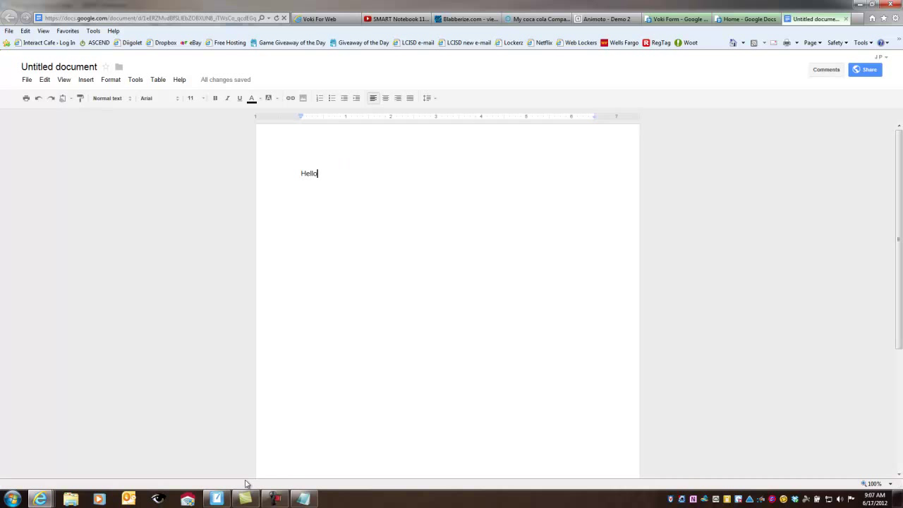
Replace the iframe's source URL in Notepad with the document's share link and copy the entire embed code.
left_click(304, 498)
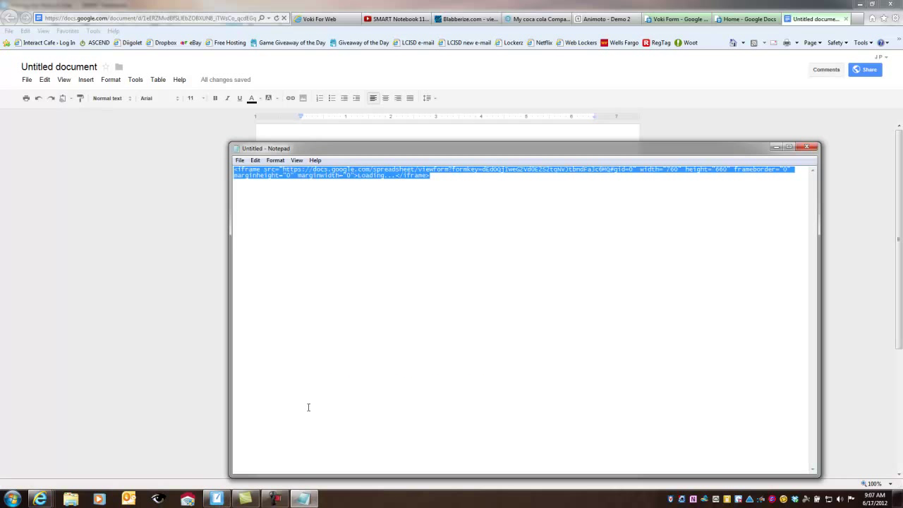
left_click(296, 170)
left_click_drag(284, 170, 626, 170)
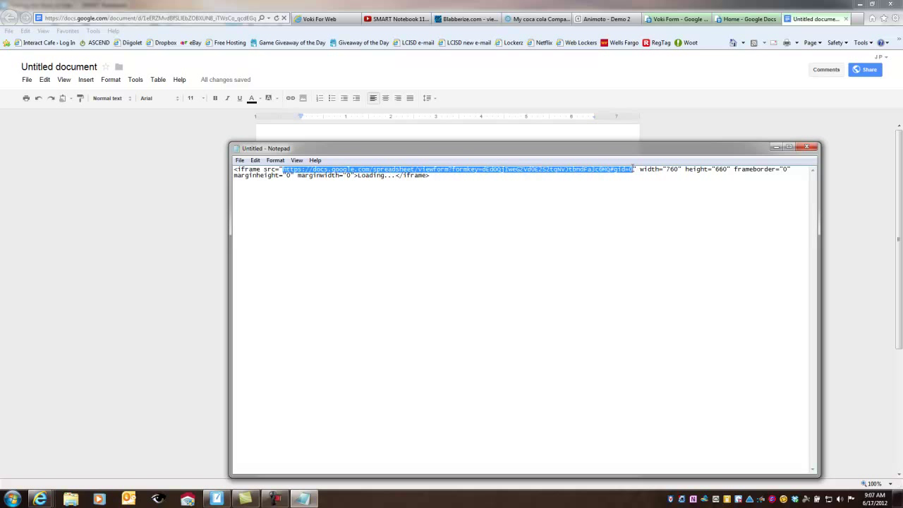
key("ctrl+v")
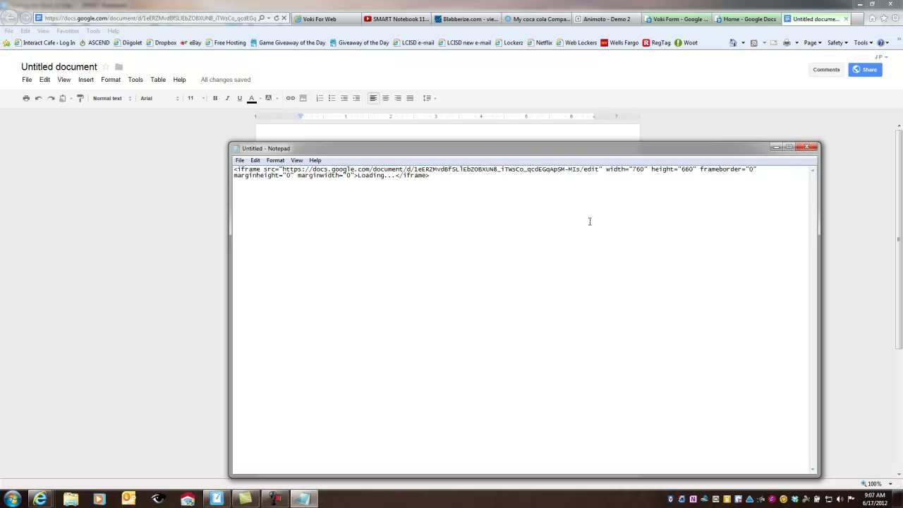
key("ctrl+a")
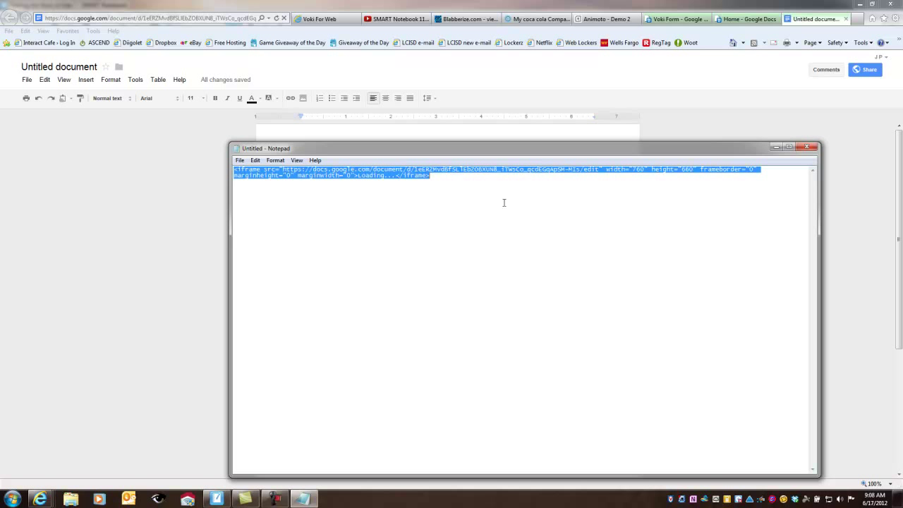
right_click(297, 177)
left_click(195, 207)
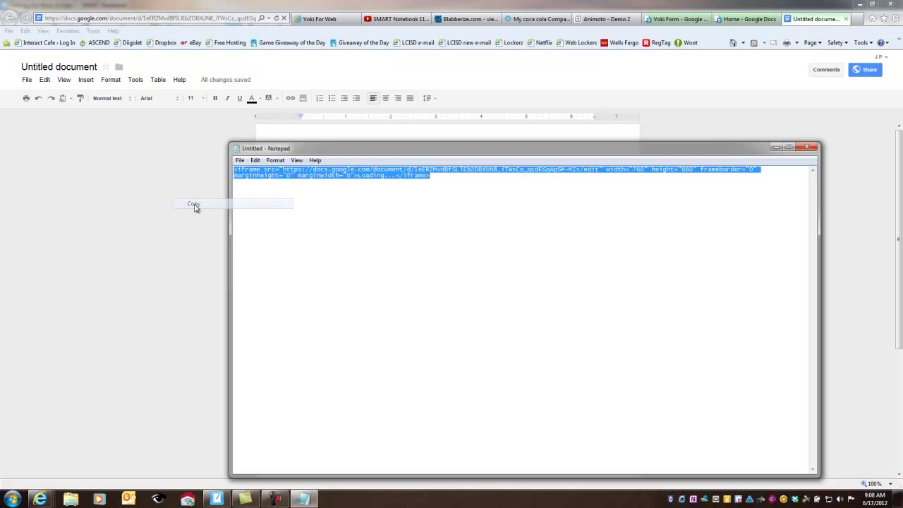
Load the copied embed code in the Voki widget in SMART Notebook and enlarge the embedded document to nearly the page's right edge.
left_click(215, 499)
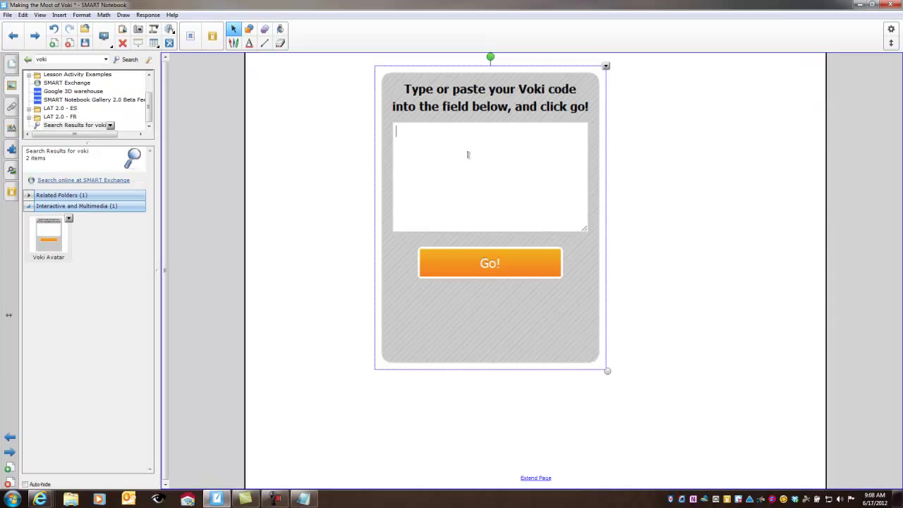
key("ctrl+v")
left_click(503, 258)
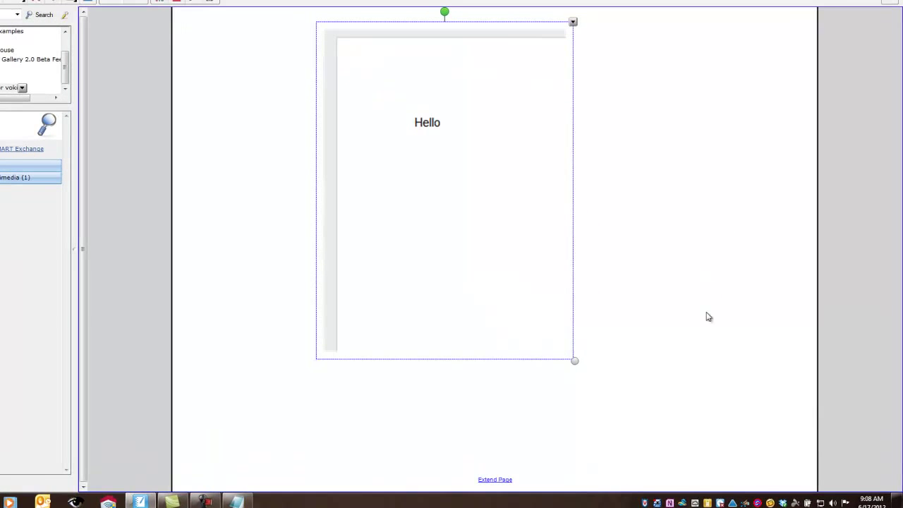
left_click_drag(607, 370, 819, 390)
left_click_drag(773, 355, 771, 355)
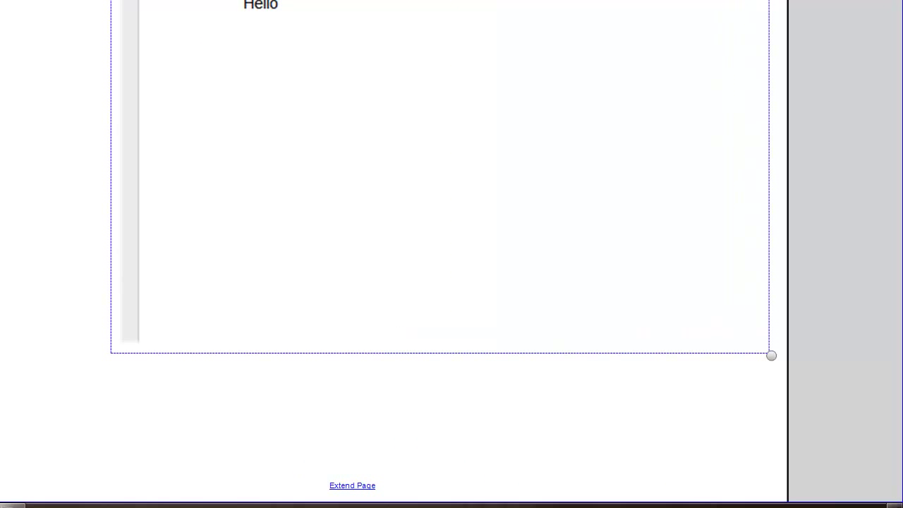